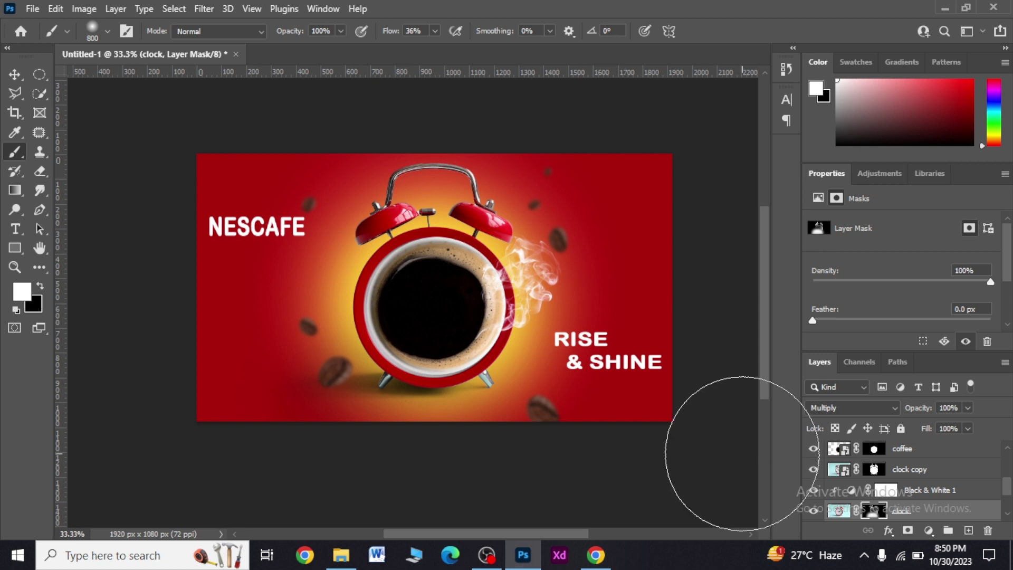
- Select the Move tool while the finished Nescafe ad stays open
{"action": "left_click", "coordinate": [14, 74]}
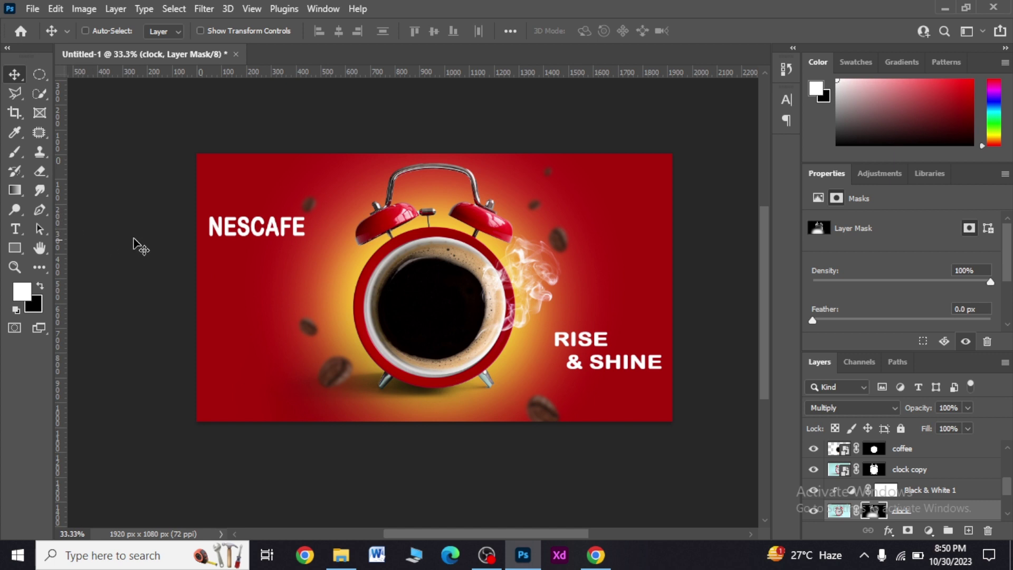
- Create a new 1920×1080 document at 72 ppi
{"action": "left_click", "coordinate": [32, 9]}
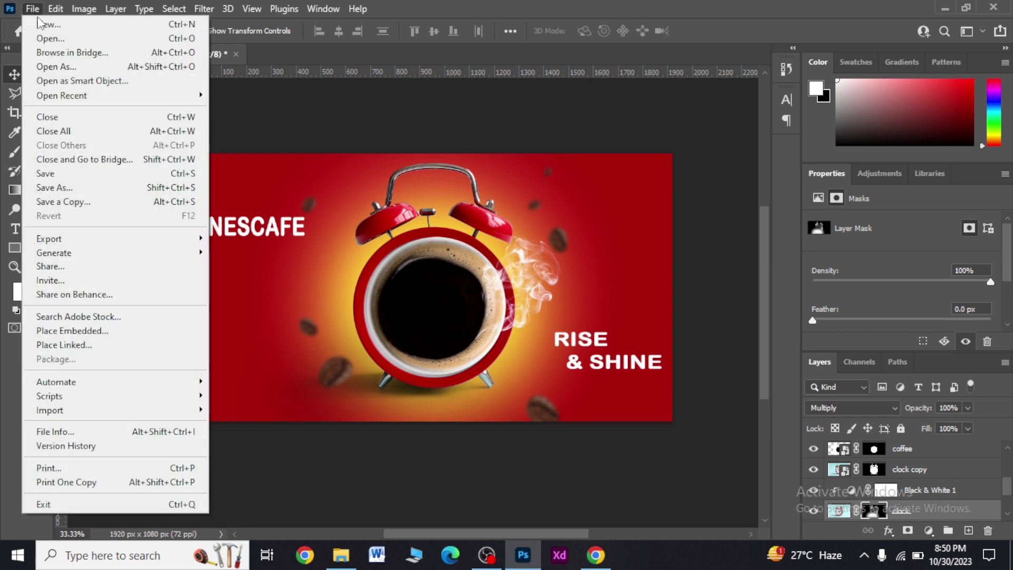
{"action": "left_click", "coordinate": [42, 25]}
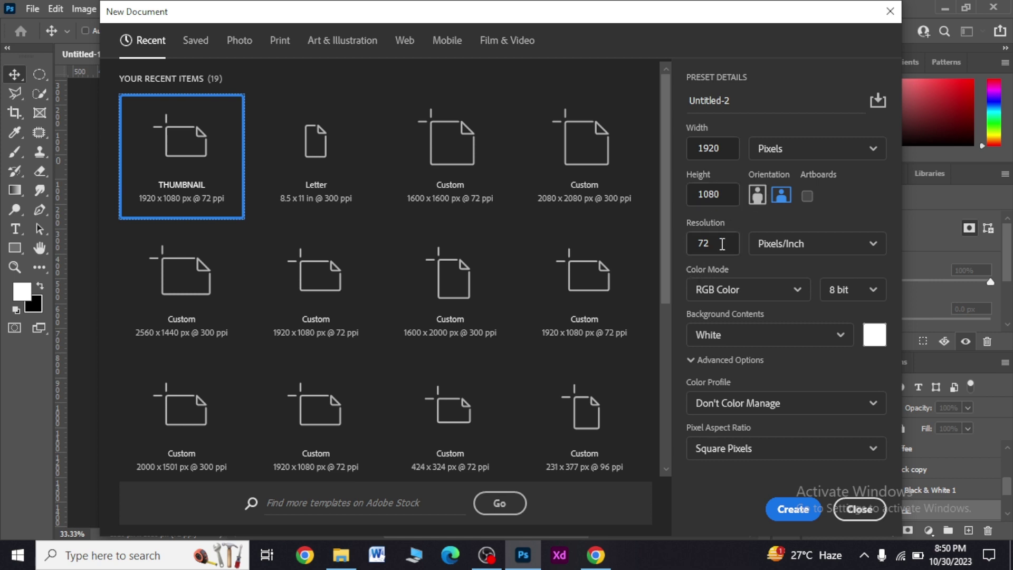
{"action": "left_click", "coordinate": [798, 512]}
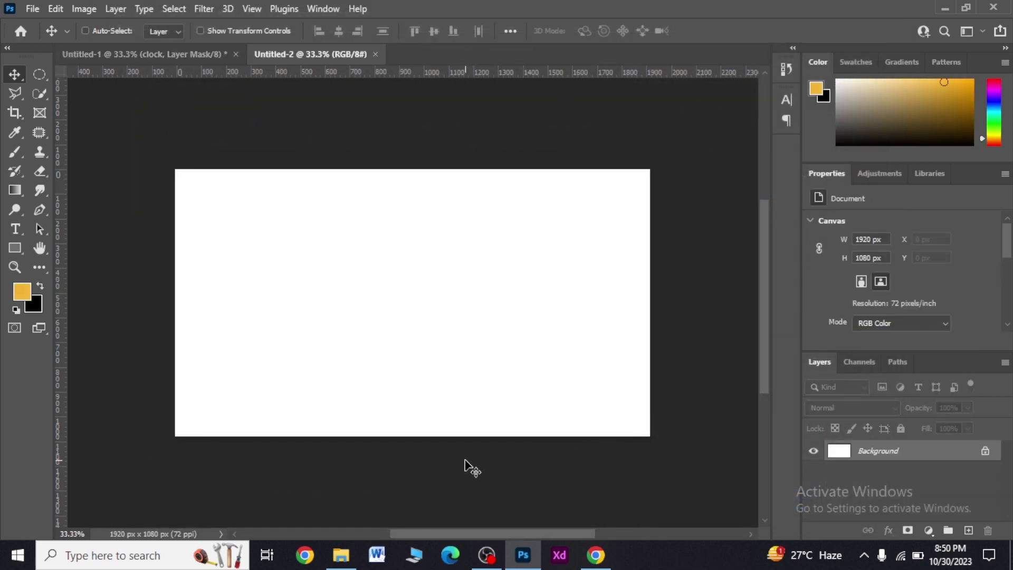
- Place clock.jpg from File Explorer onto the canvas as a layer
{"action": "left_click", "coordinate": [347, 565]}
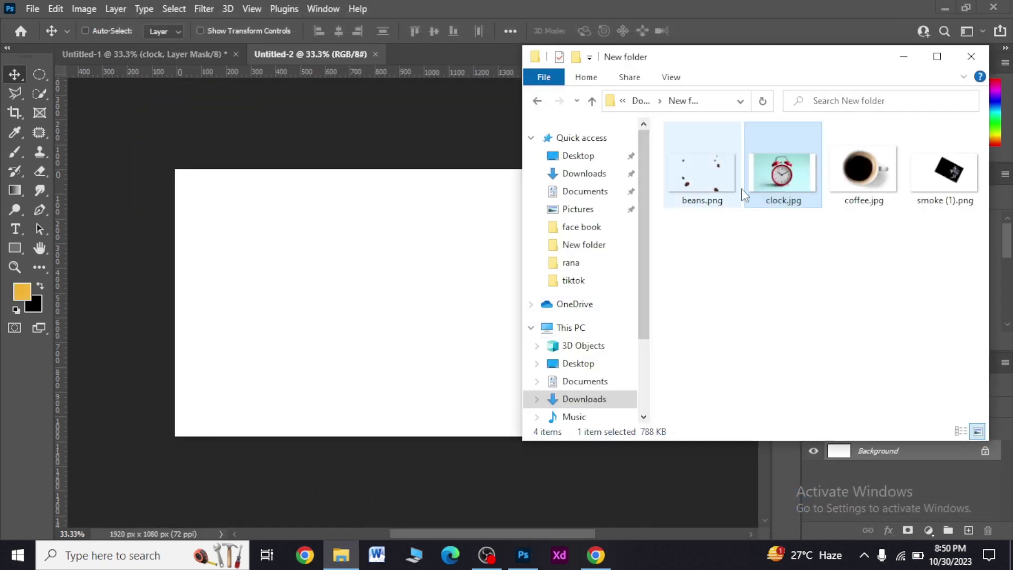
{"action": "mouse_move", "coordinate": [782, 188]}
{"action": "left_mouse_down"}
{"action": "mouse_move", "coordinate": [376, 298]}
{"action": "mouse_move", "coordinate": [489, 322]}
{"action": "left_mouse_up"}
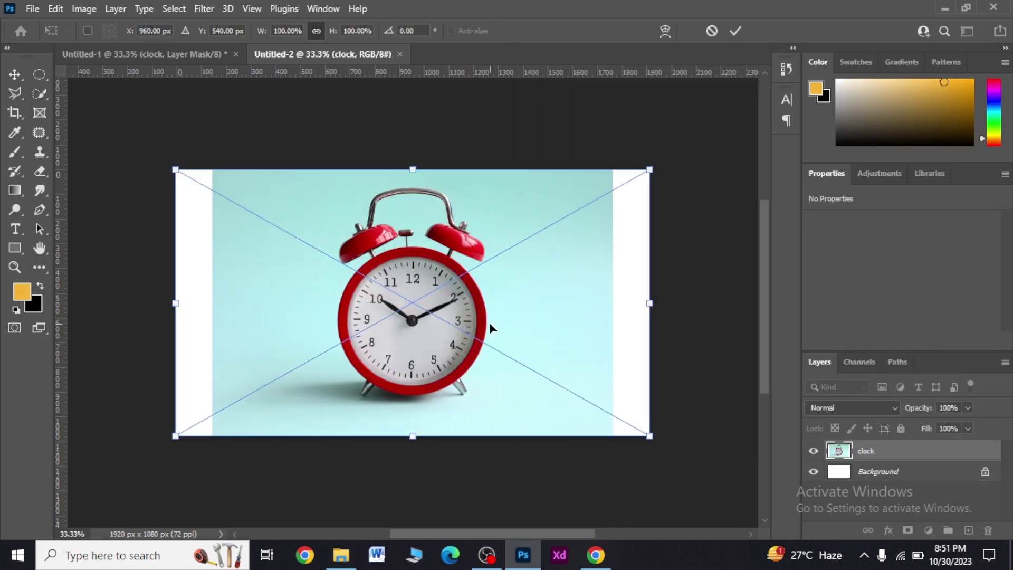
{"action": "key", "text": "Return"}
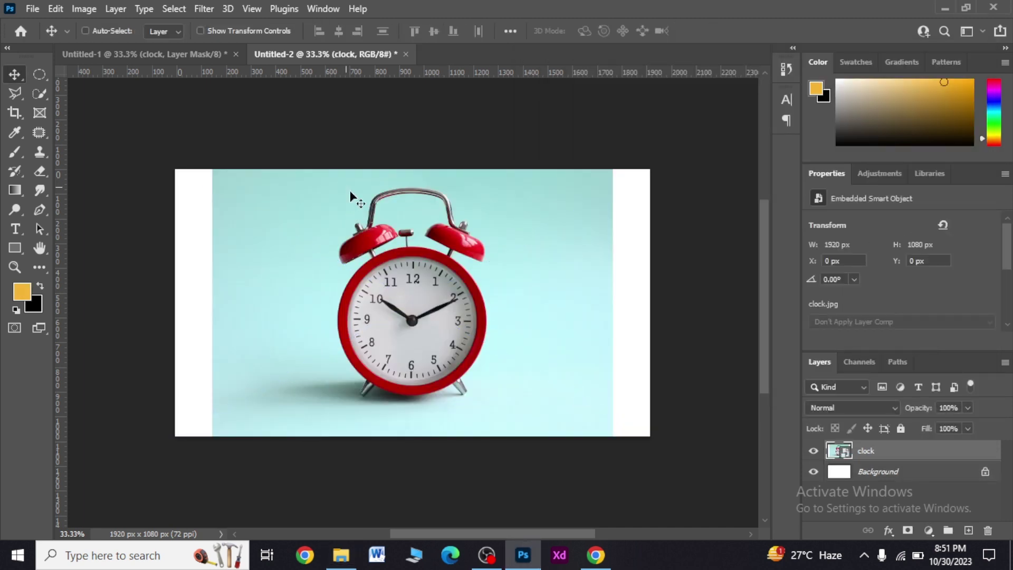
- Mask the clock from its blue backdrop using Select Subject, then duplicate it as 'clock copy'
{"action": "left_click", "coordinate": [184, 7]}
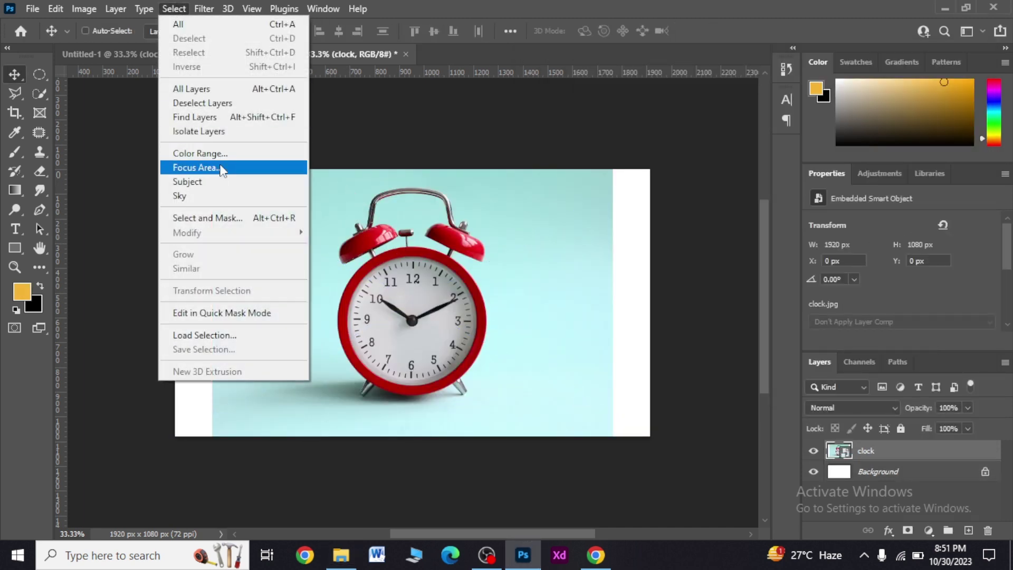
{"action": "left_click", "coordinate": [223, 181]}
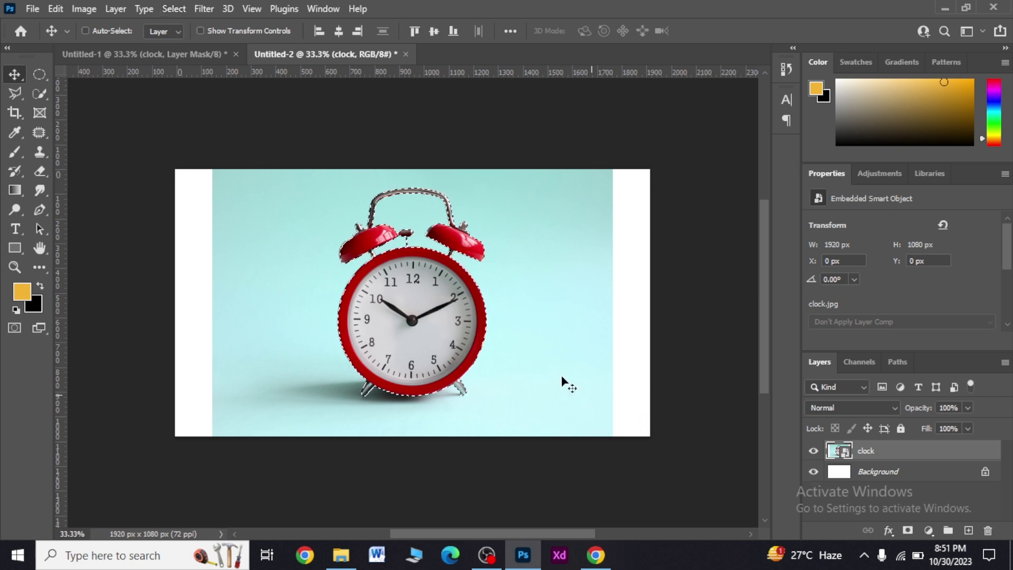
{"action": "left_click", "coordinate": [908, 530]}
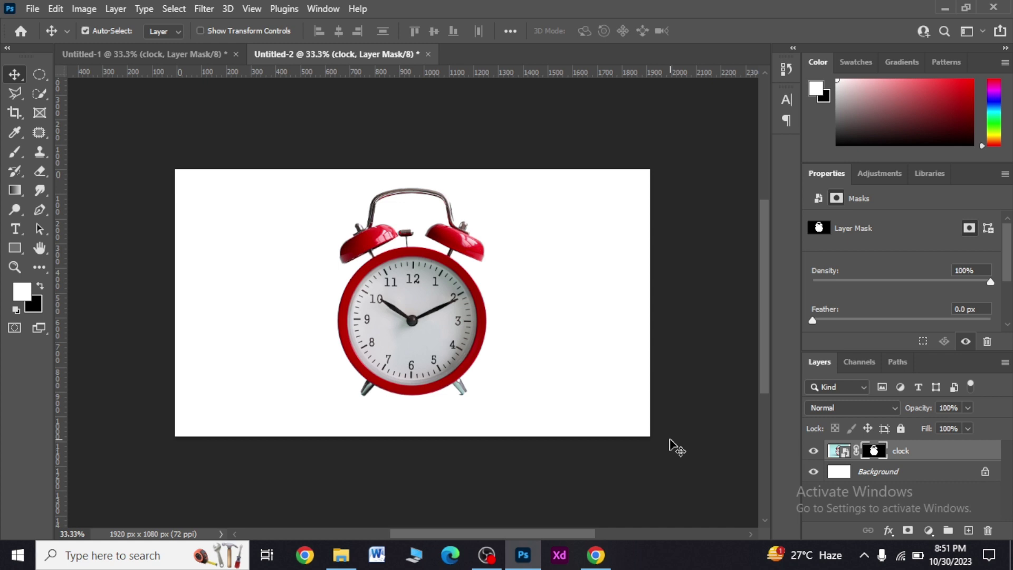
{"action": "key", "text": "ctrl+j"}
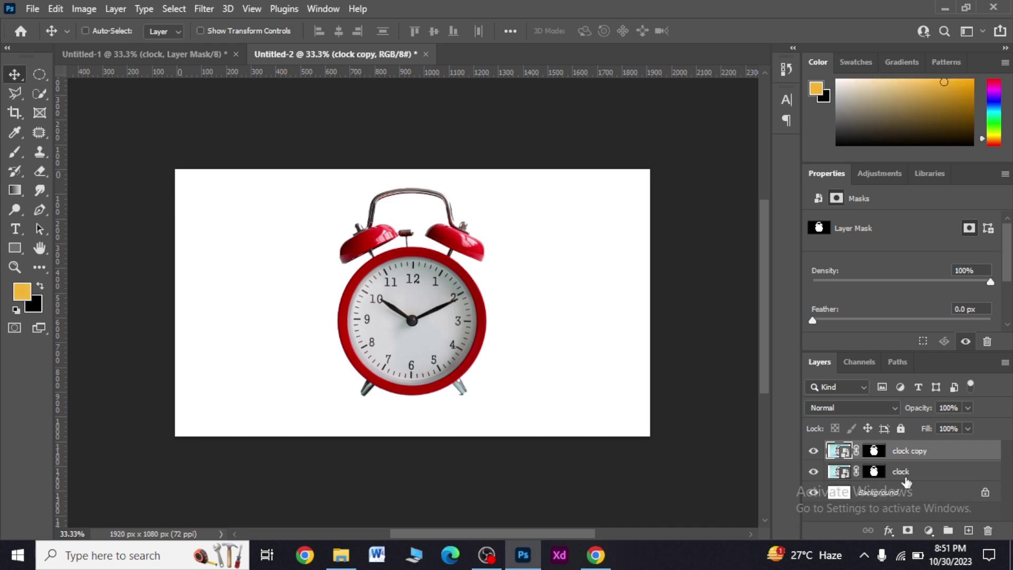
- Paint white on the lower clock mask with an 800 px soft round brush to restore the base shadow
{"action": "left_click", "coordinate": [874, 473]}
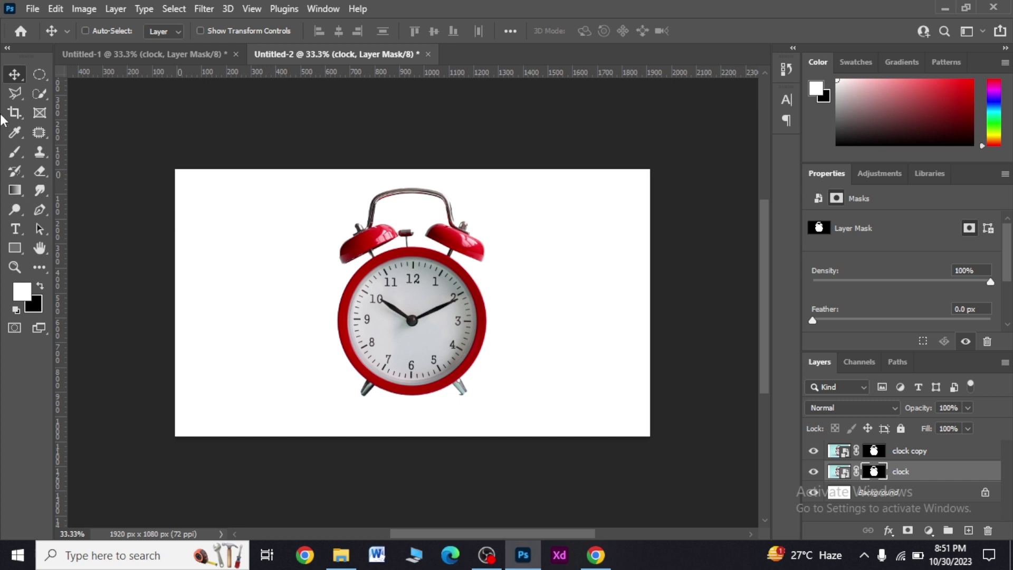
{"action": "left_click", "coordinate": [15, 153]}
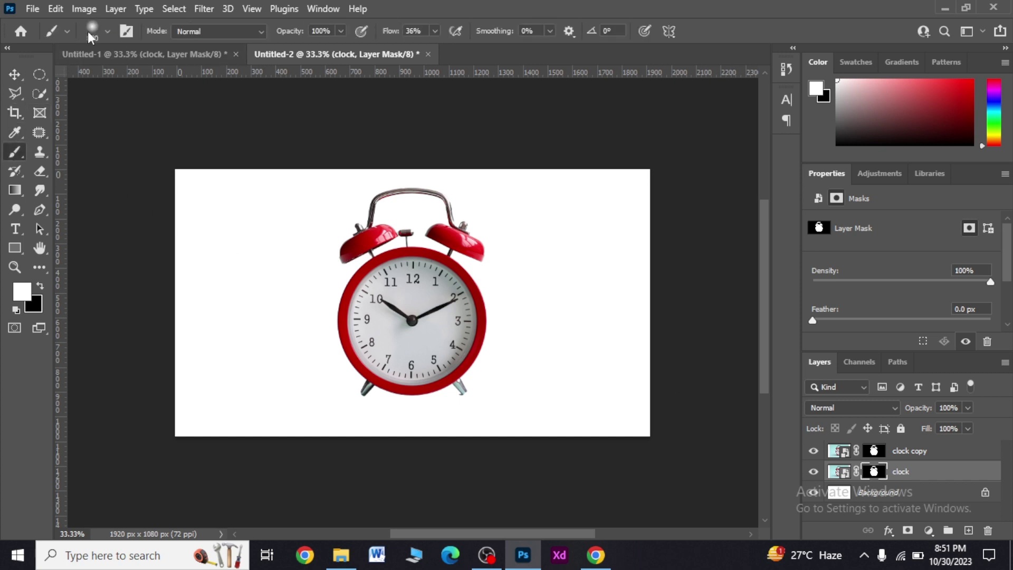
{"action": "left_click", "coordinate": [91, 31]}
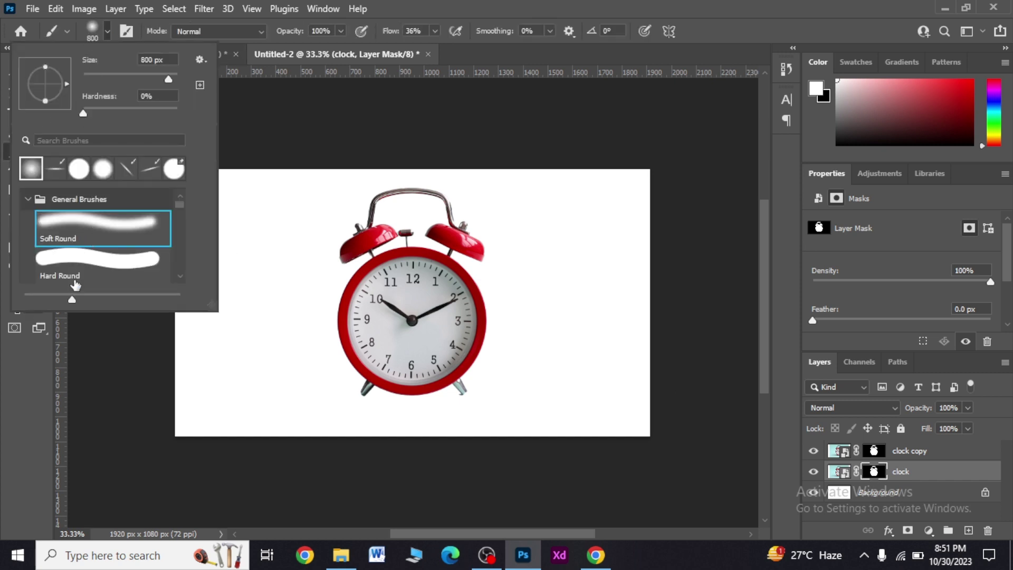
{"action": "left_click", "coordinate": [11, 394]}
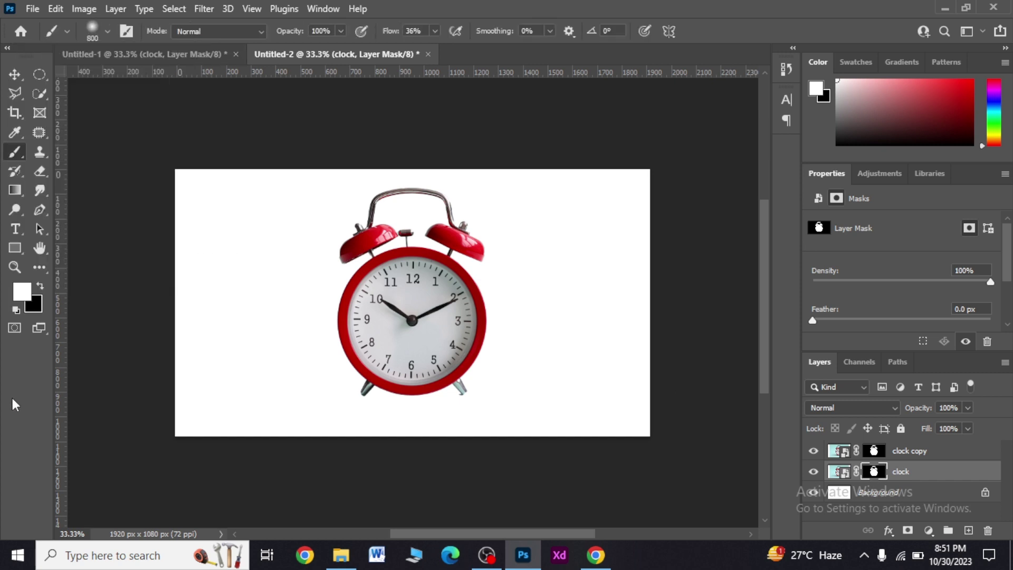
{"action": "left_click", "coordinate": [27, 294]}
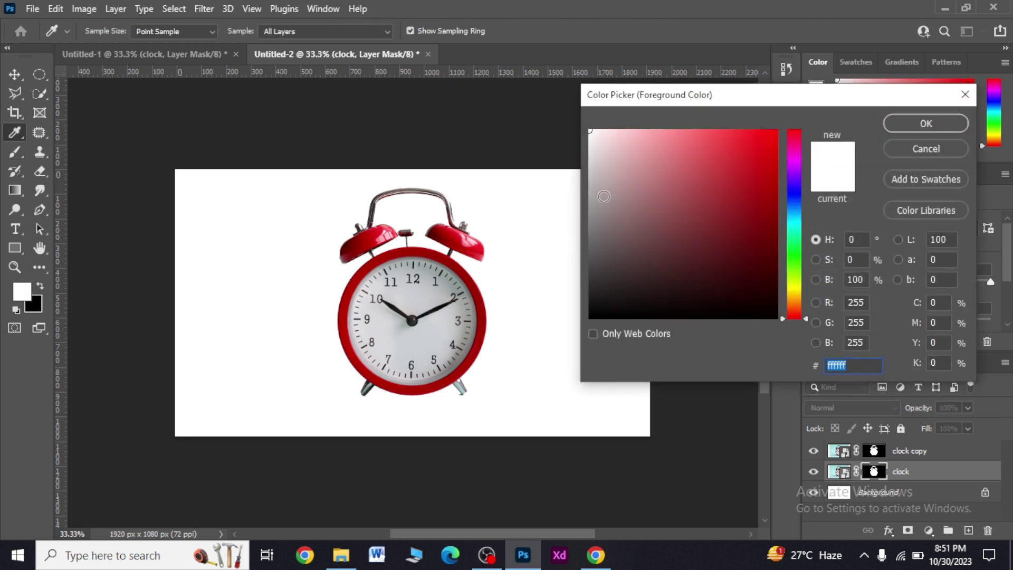
{"action": "left_click", "coordinate": [926, 124]}
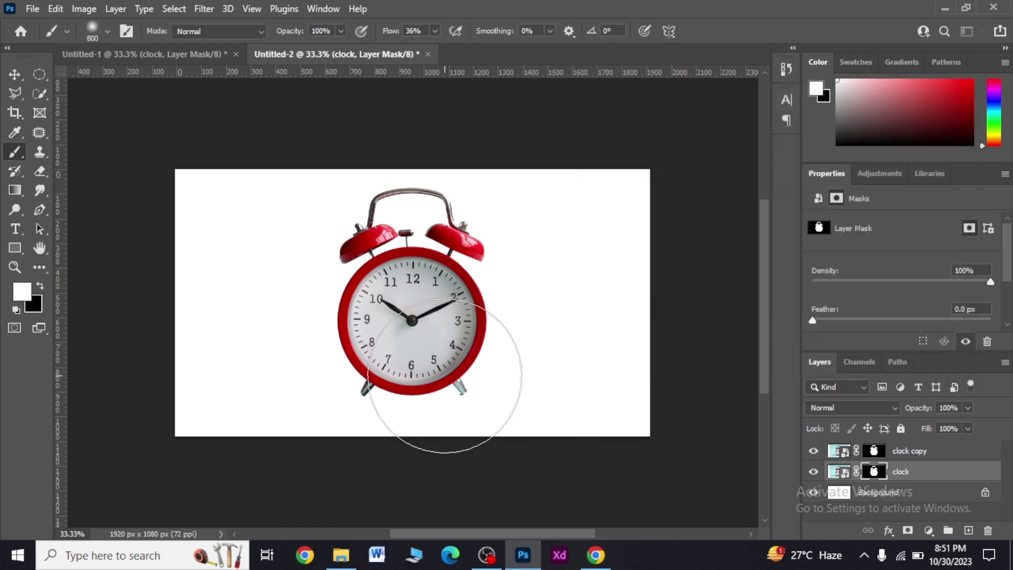
{"action": "mouse_move", "coordinate": [445, 376]}
{"action": "left_mouse_down"}
{"action": "mouse_move", "coordinate": [395, 441]}
{"action": "mouse_move", "coordinate": [441, 407]}
{"action": "mouse_move", "coordinate": [389, 429]}
{"action": "mouse_move", "coordinate": [328, 422]}
{"action": "mouse_move", "coordinate": [410, 427]}
{"action": "mouse_move", "coordinate": [446, 374]}
{"action": "mouse_move", "coordinate": [437, 407]}
{"action": "mouse_move", "coordinate": [359, 394]}
{"action": "mouse_move", "coordinate": [405, 408]}
{"action": "left_mouse_up"}
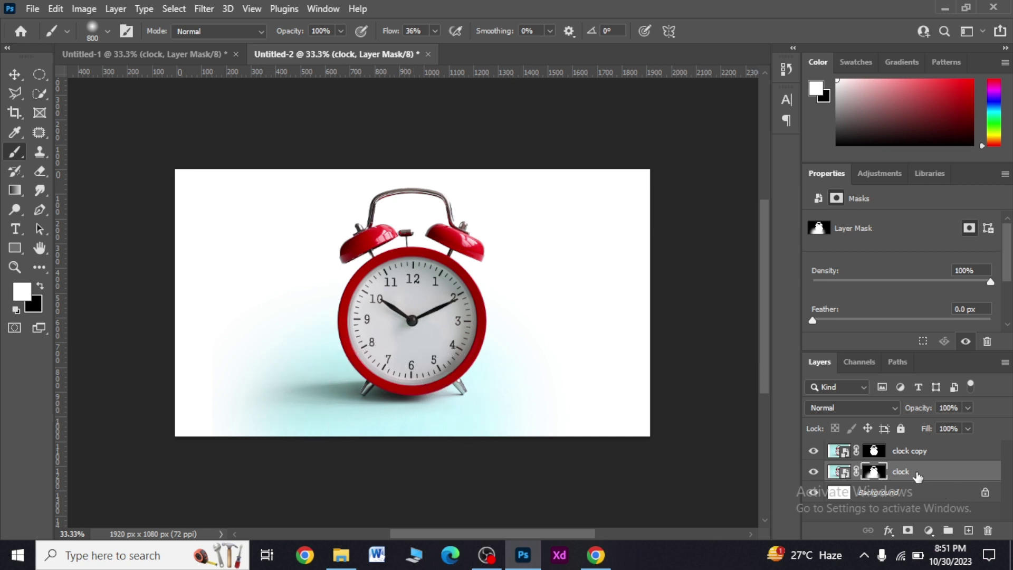
{"action": "left_click", "coordinate": [930, 530]}
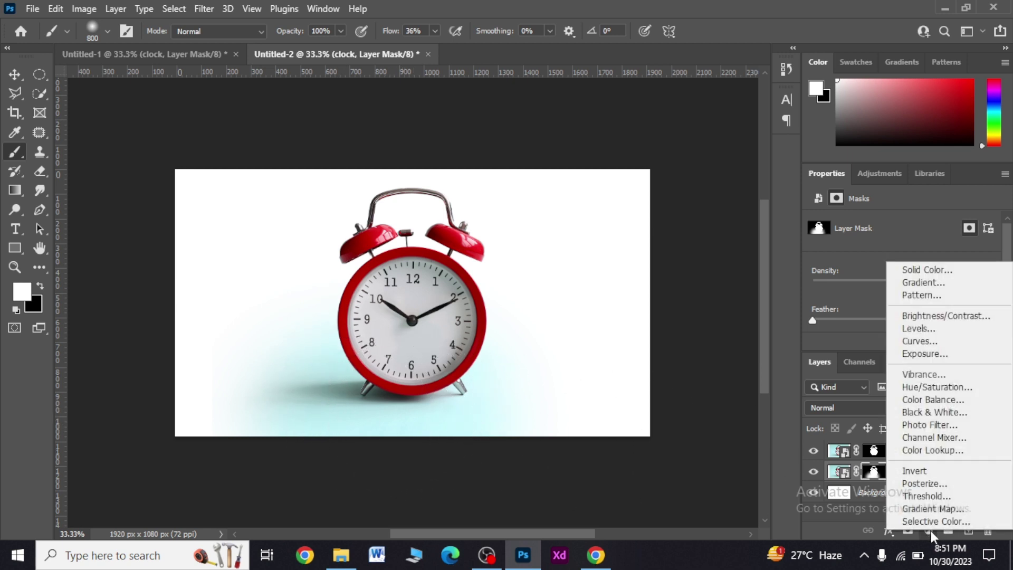
- Add a Black & White adjustment clipped to the lower clock layer, then select Background
{"action": "left_click", "coordinate": [936, 417]}
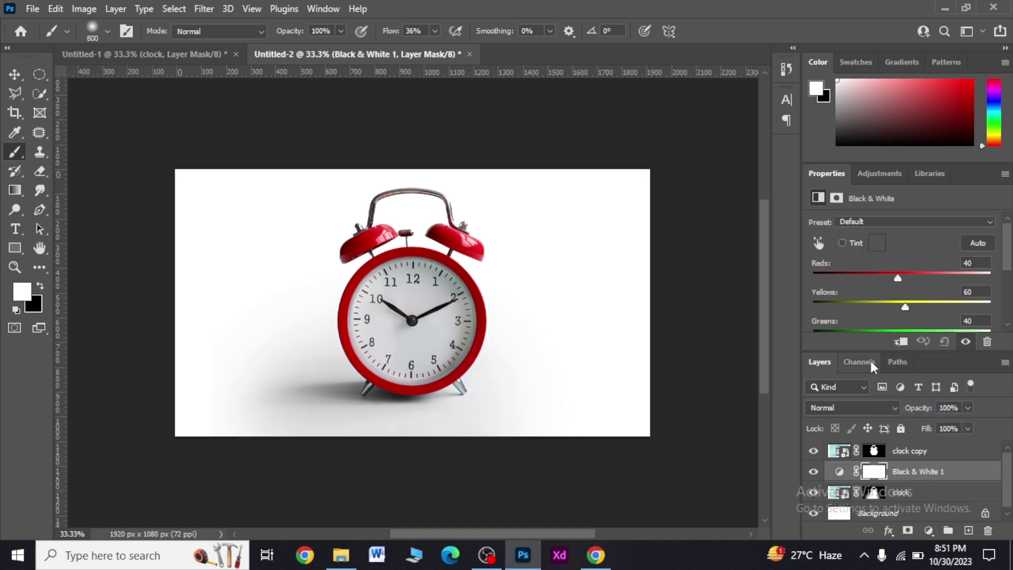
{"action": "left_click", "coordinate": [902, 343]}
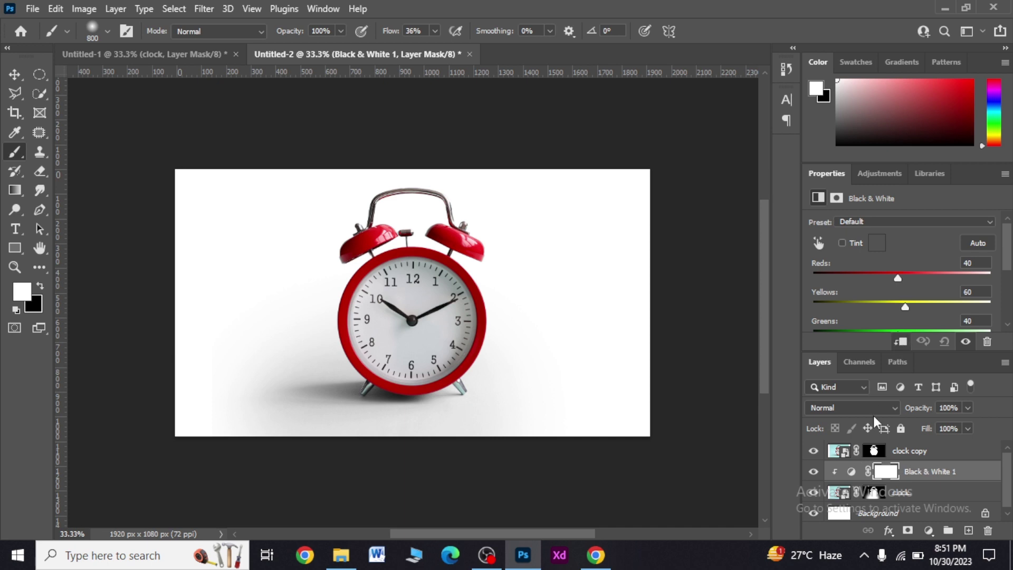
{"action": "right_click", "coordinate": [910, 480]}
{"action": "left_click", "coordinate": [919, 472]}
{"action": "left_click", "coordinate": [895, 511]}
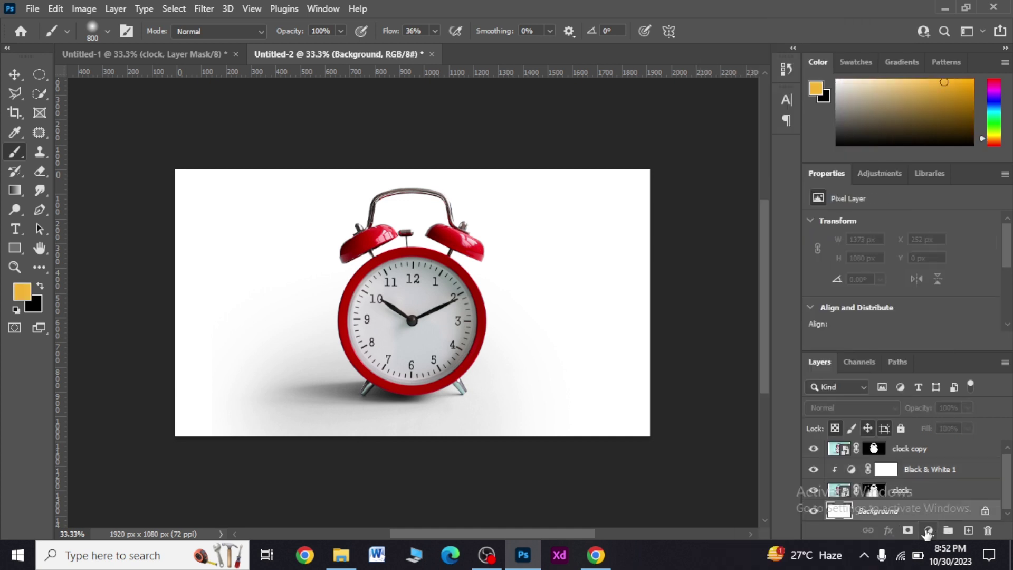
- Add a Foreground to Background gradient fill with its left stop set to dark red 680303
{"action": "left_click", "coordinate": [929, 530]}
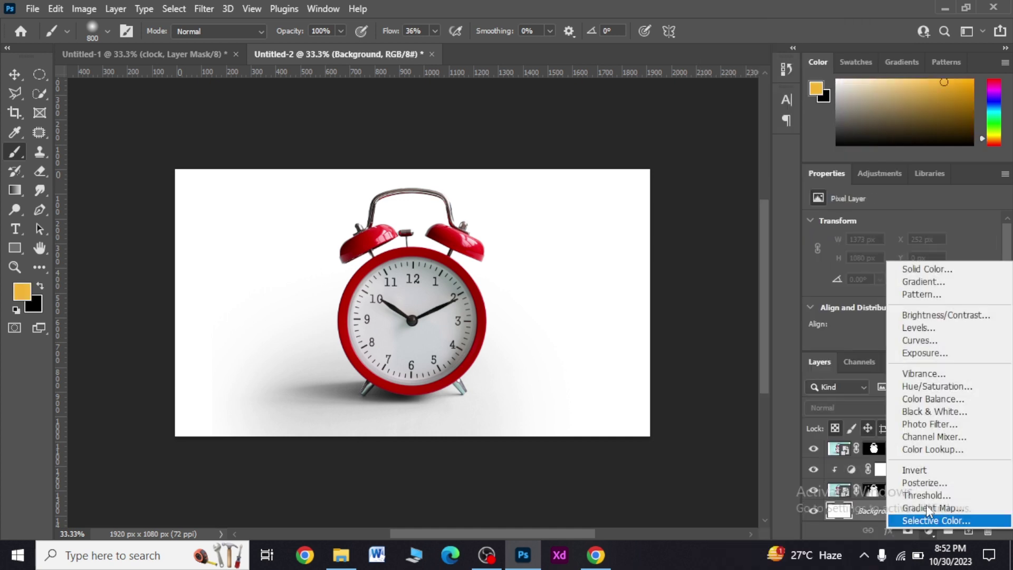
{"action": "left_click", "coordinate": [930, 278]}
{"action": "left_click", "coordinate": [677, 98]}
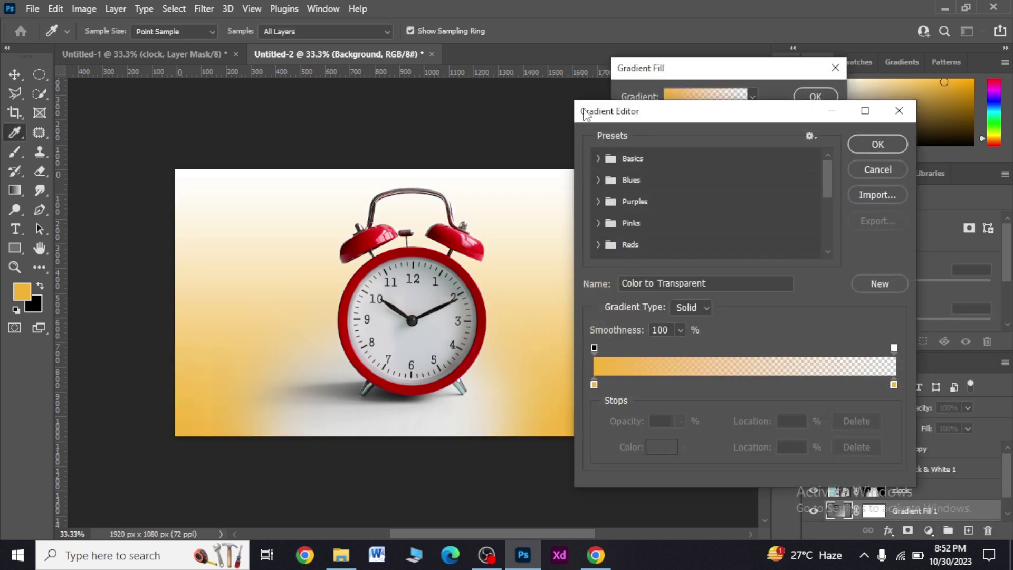
{"action": "left_click", "coordinate": [602, 159]}
{"action": "left_click", "coordinate": [618, 181]}
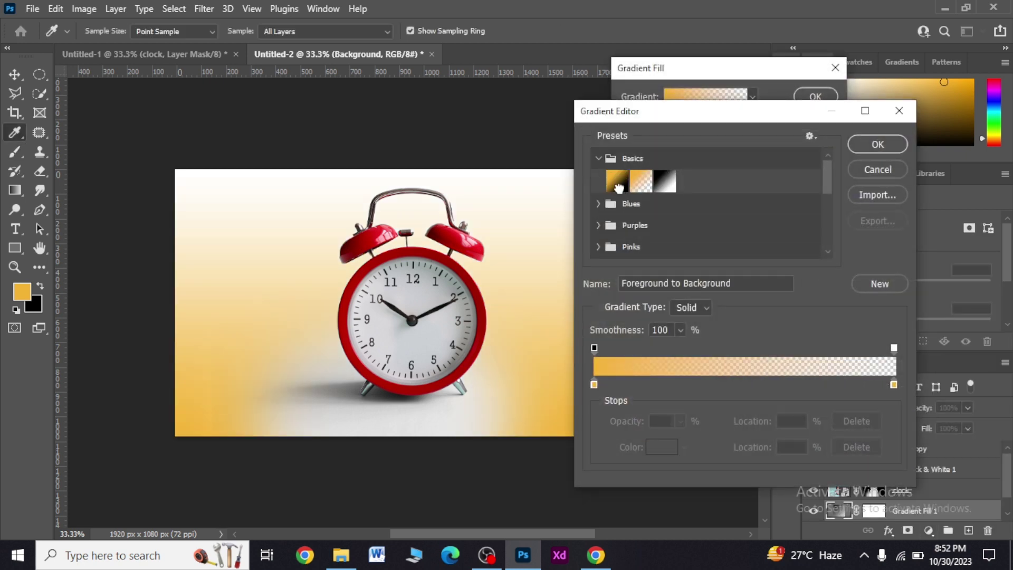
{"action": "left_click", "coordinate": [593, 385]}
{"action": "left_click", "coordinate": [653, 445]}
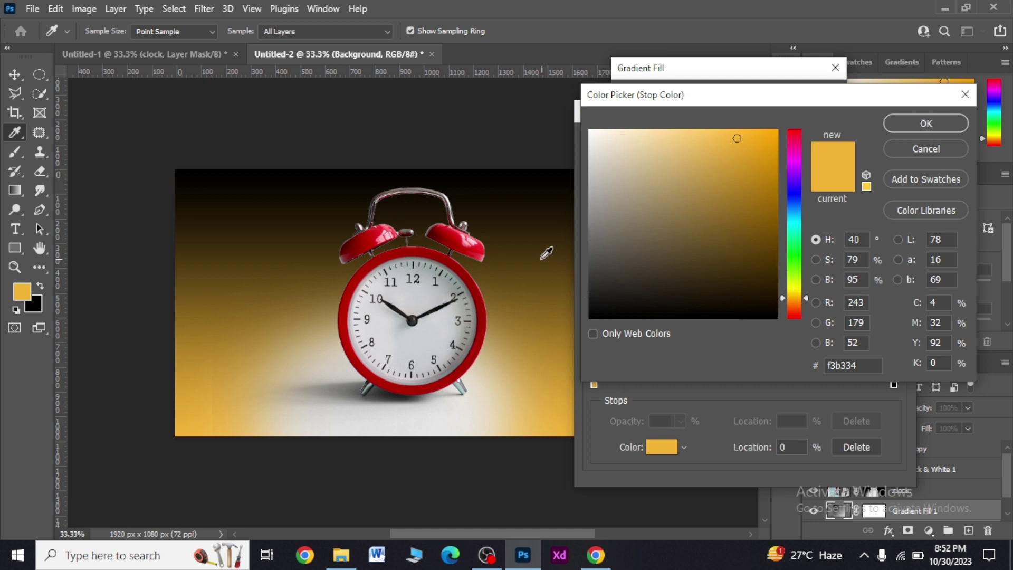
{"action": "left_click", "coordinate": [471, 273]}
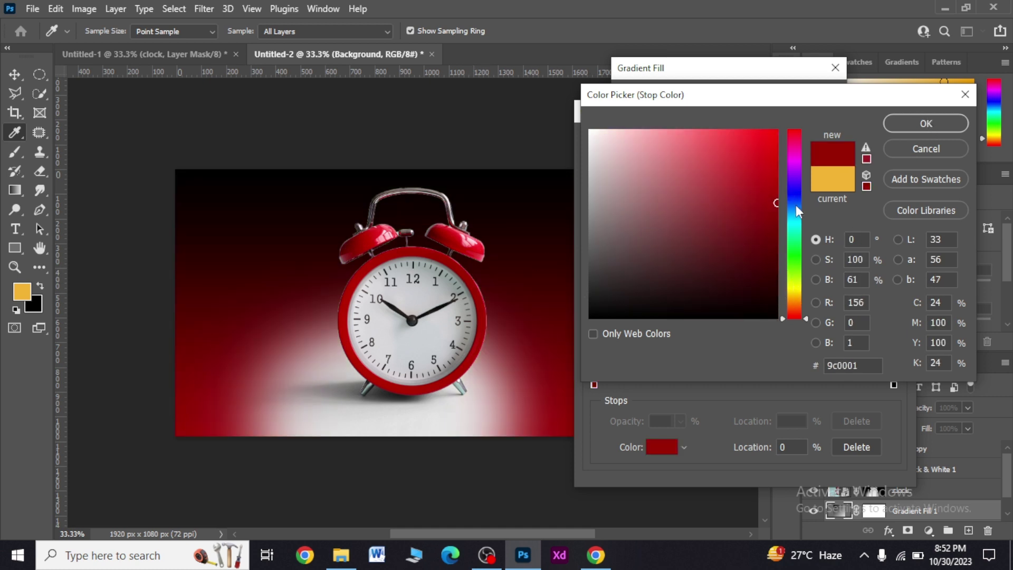
{"action": "mouse_move", "coordinate": [768, 199]}
{"action": "left_mouse_down"}
{"action": "mouse_move", "coordinate": [767, 219]}
{"action": "mouse_move", "coordinate": [751, 233]}
{"action": "left_mouse_up"}
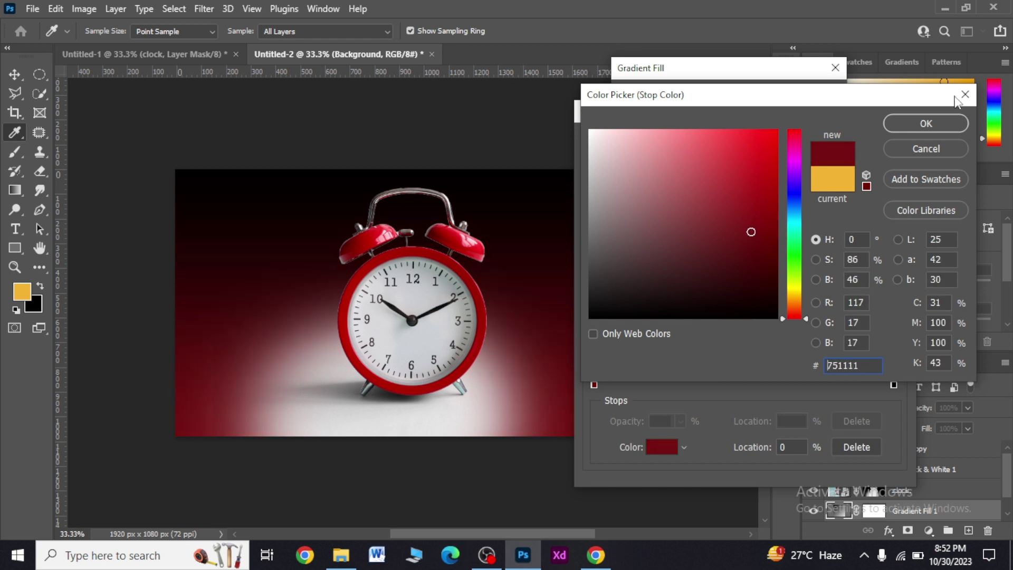
{"action": "left_click", "coordinate": [927, 123]}
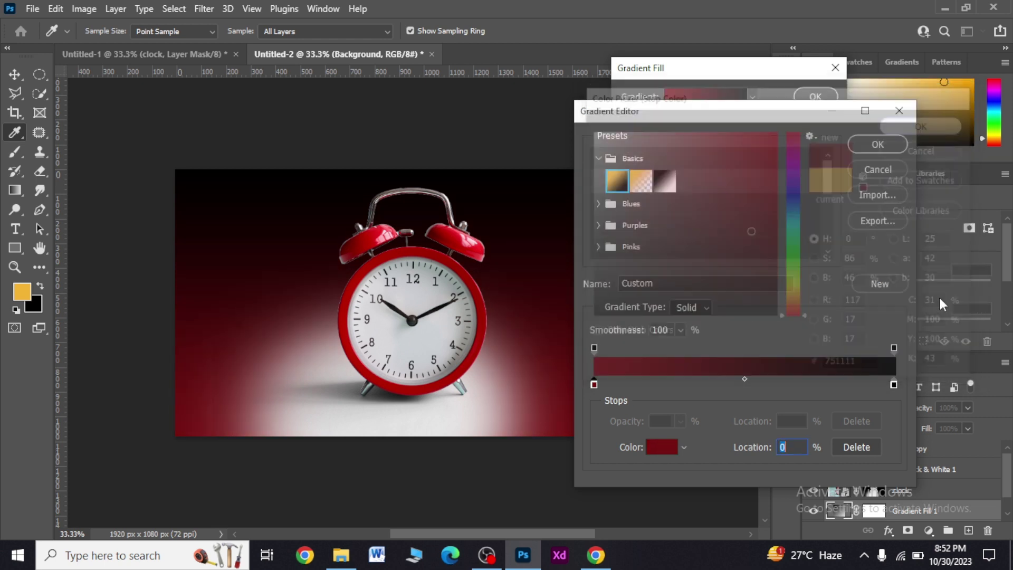
- Set the right gradient stop to a dark red sampled from the clock and confirm the gradient
{"action": "left_click", "coordinate": [894, 385]}
{"action": "left_click", "coordinate": [660, 455]}
{"action": "left_click", "coordinate": [772, 154]}
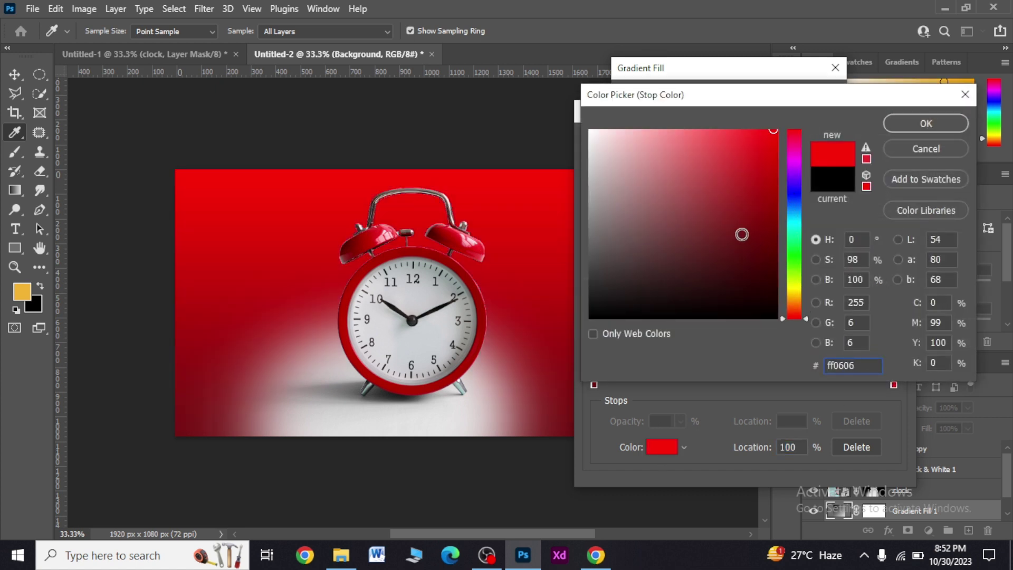
{"action": "left_click", "coordinate": [451, 229]}
{"action": "left_click", "coordinate": [466, 243]}
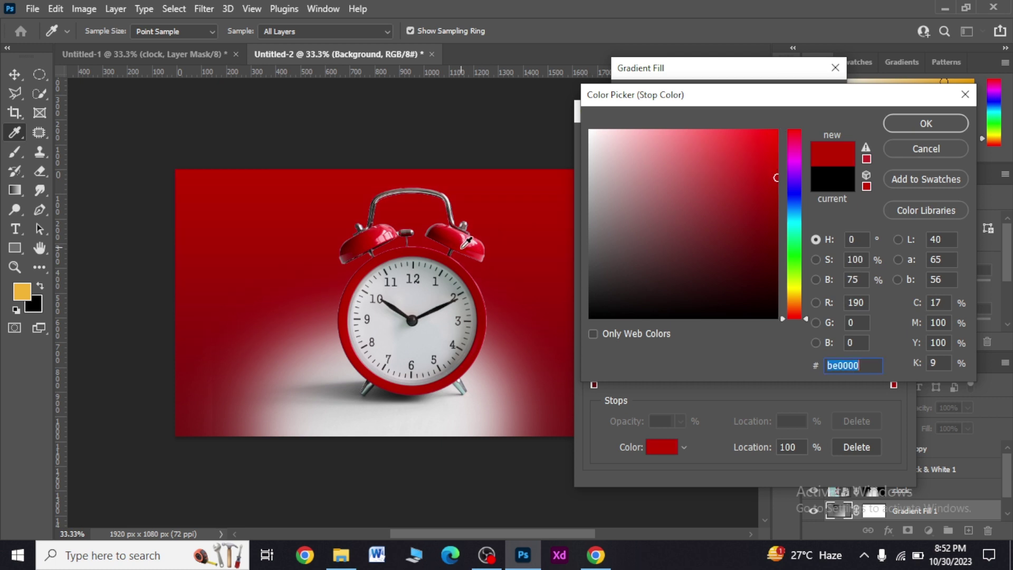
{"action": "left_click", "coordinate": [452, 263]}
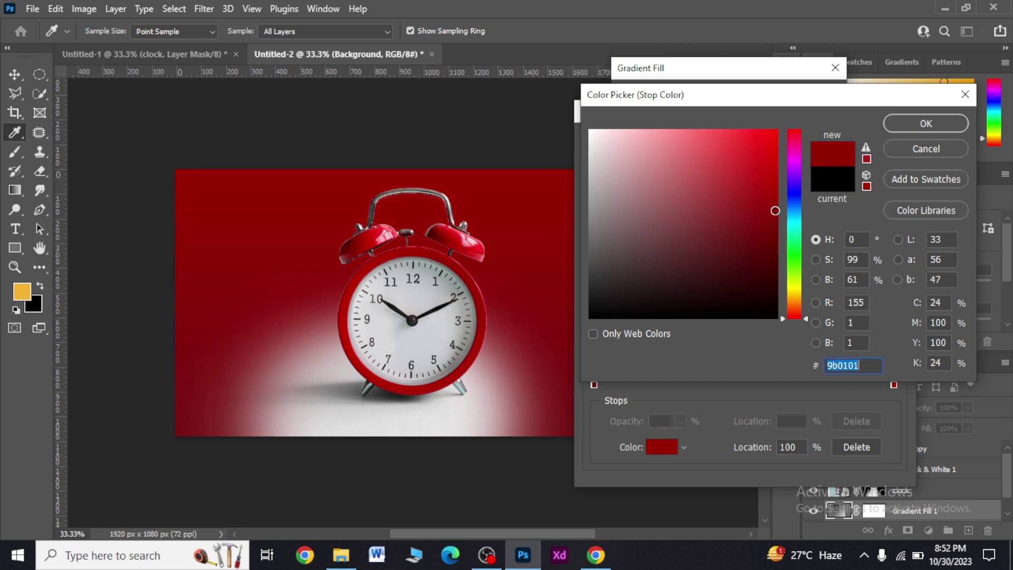
{"action": "left_click", "coordinate": [774, 233]}
{"action": "left_click", "coordinate": [772, 242]}
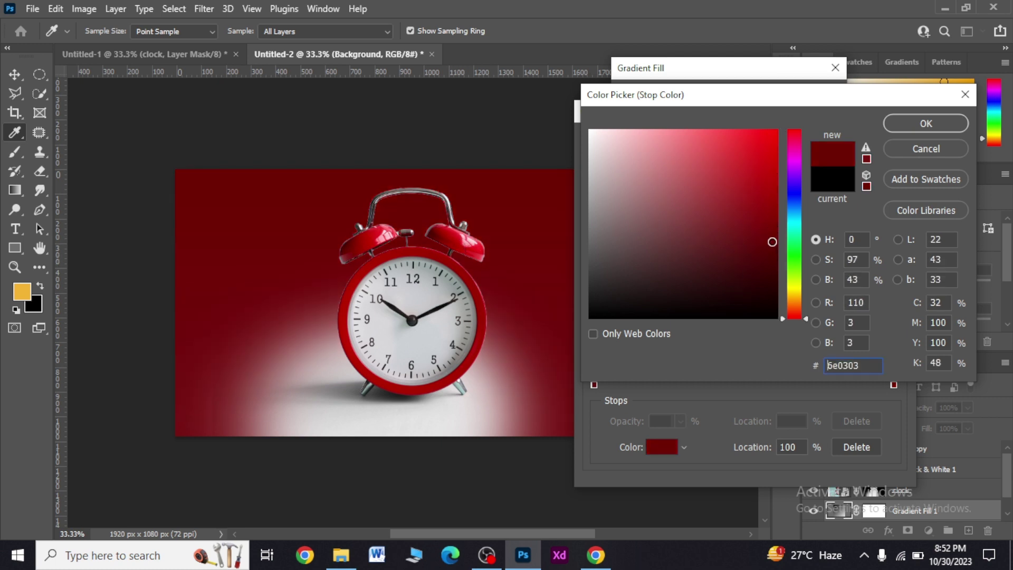
{"action": "left_click", "coordinate": [904, 124]}
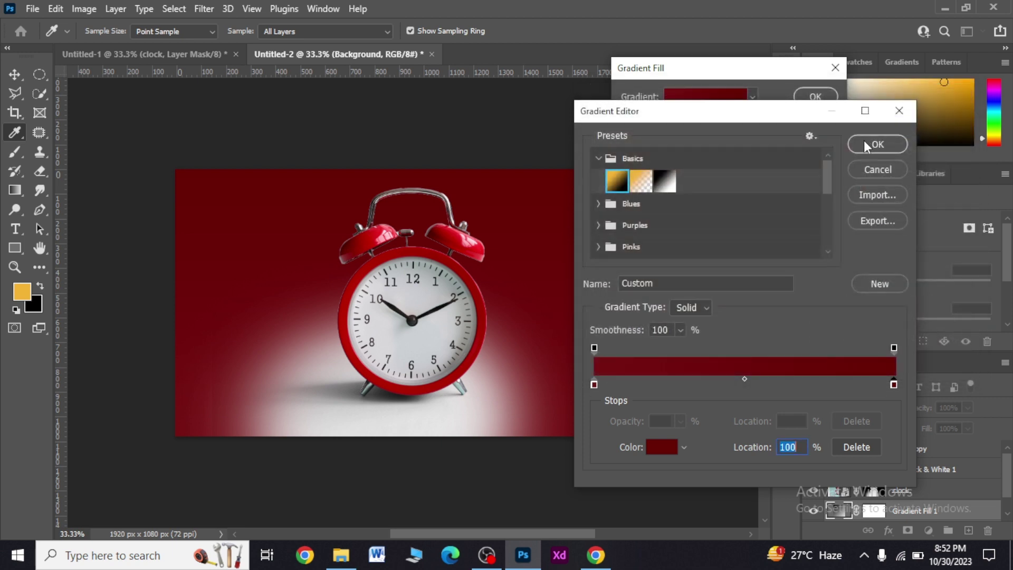
{"action": "left_click", "coordinate": [879, 144]}
- Make the gradient fill Radial with 144% scale
{"action": "left_click", "coordinate": [692, 122]}
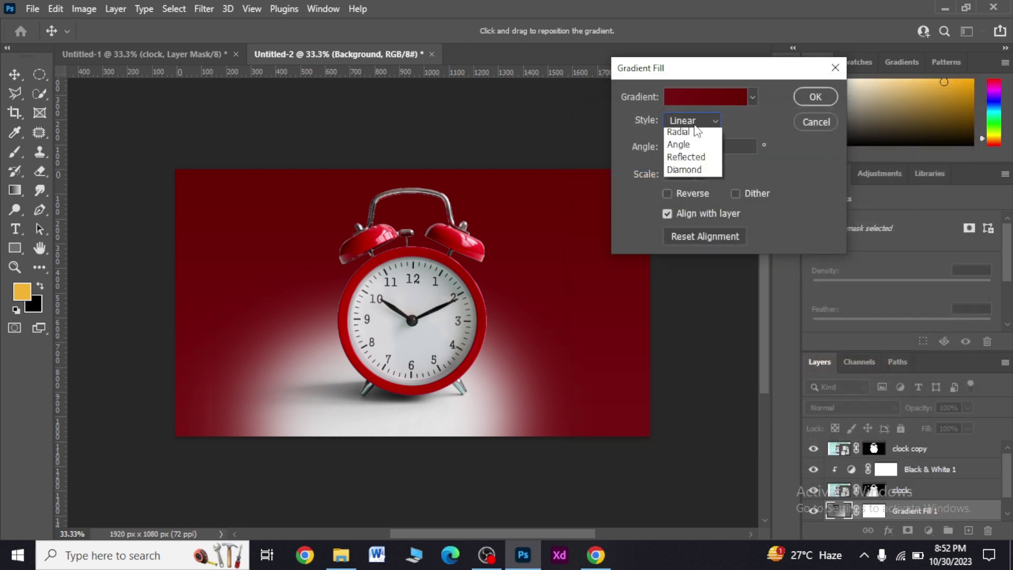
{"action": "left_click", "coordinate": [684, 148]}
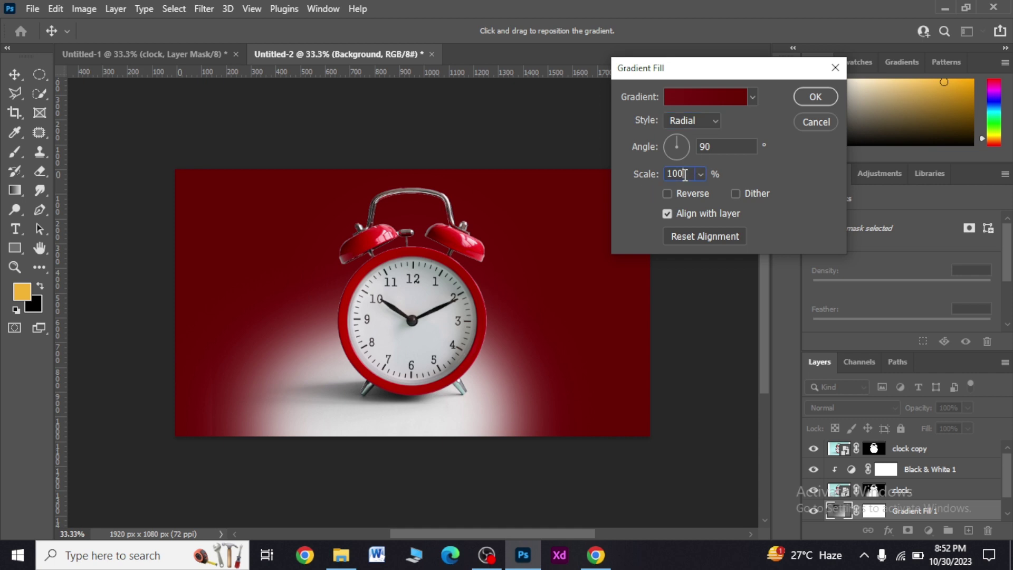
{"action": "key", "text": "BackSpace"}
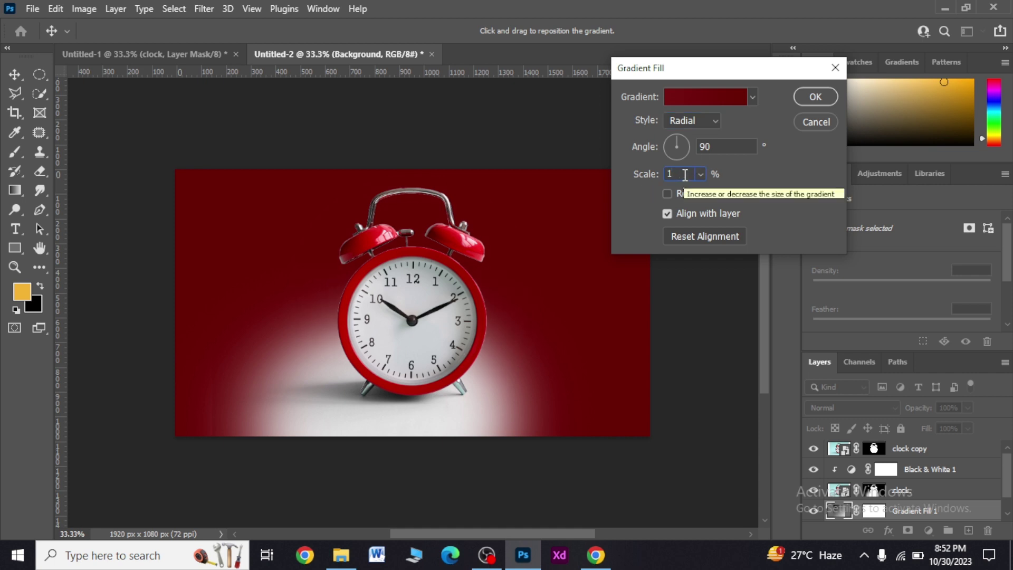
{"action": "type", "text": "44"}
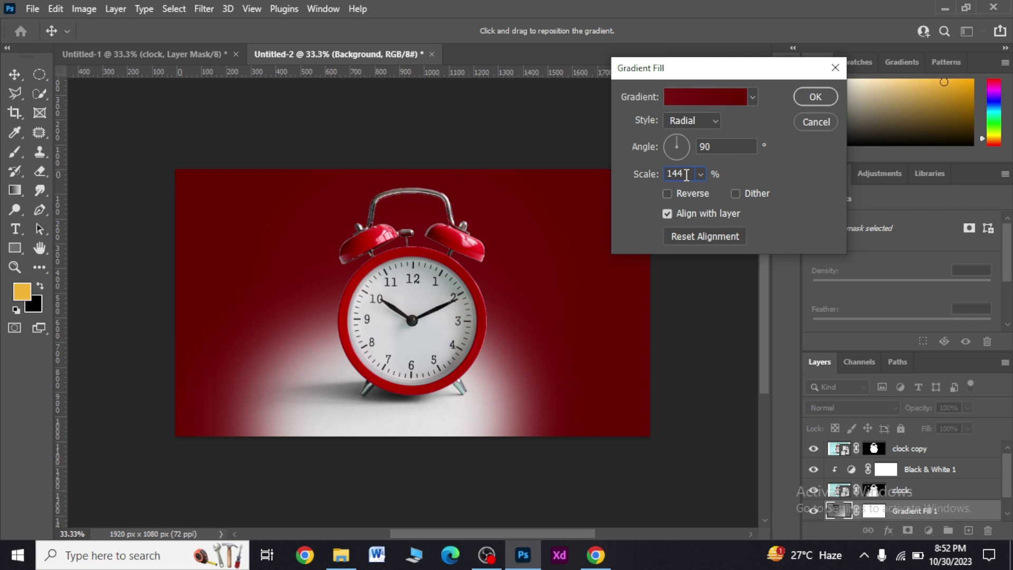
{"action": "left_click", "coordinate": [816, 97]}
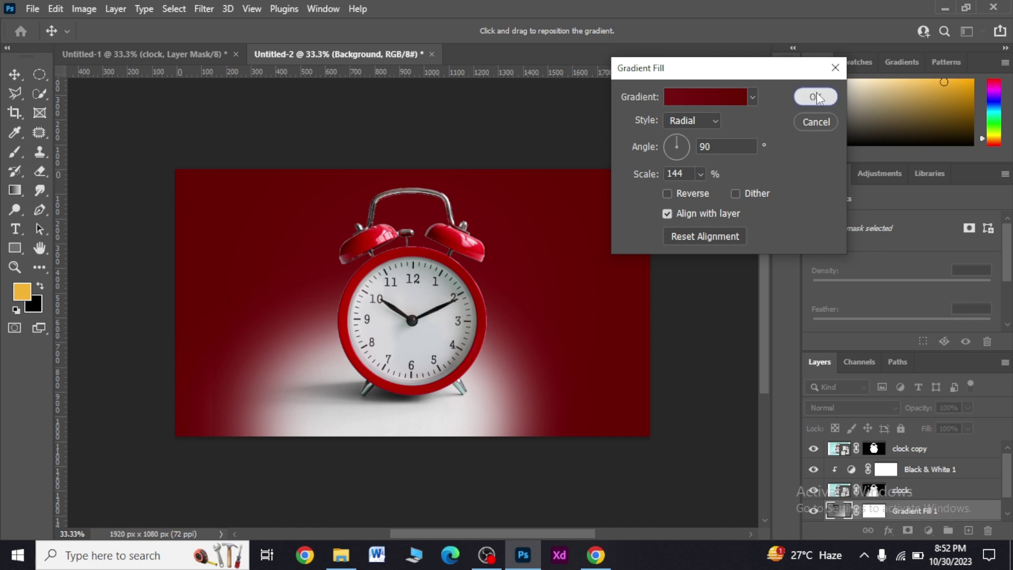
{"action": "left_click", "coordinate": [873, 492]}
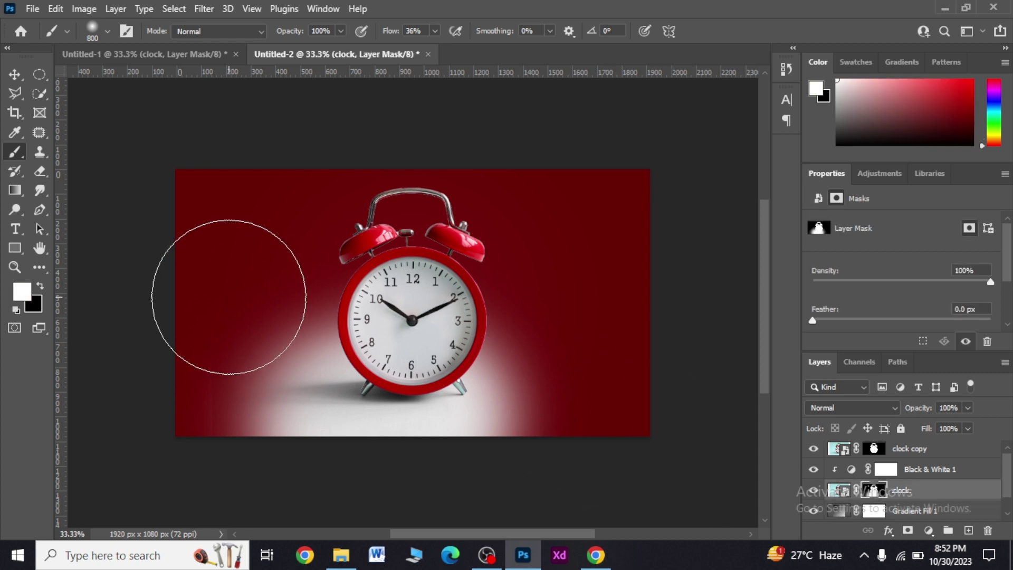
- Paint black with a soft brush on the clock mask to hide the white floor and pink glow
{"action": "left_click", "coordinate": [42, 285]}
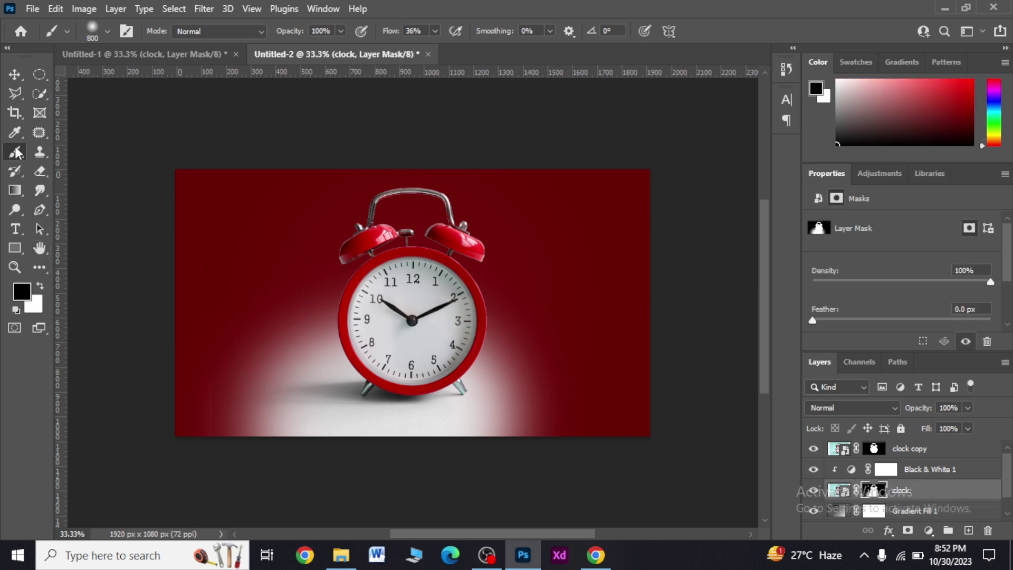
{"action": "left_click", "coordinate": [88, 30]}
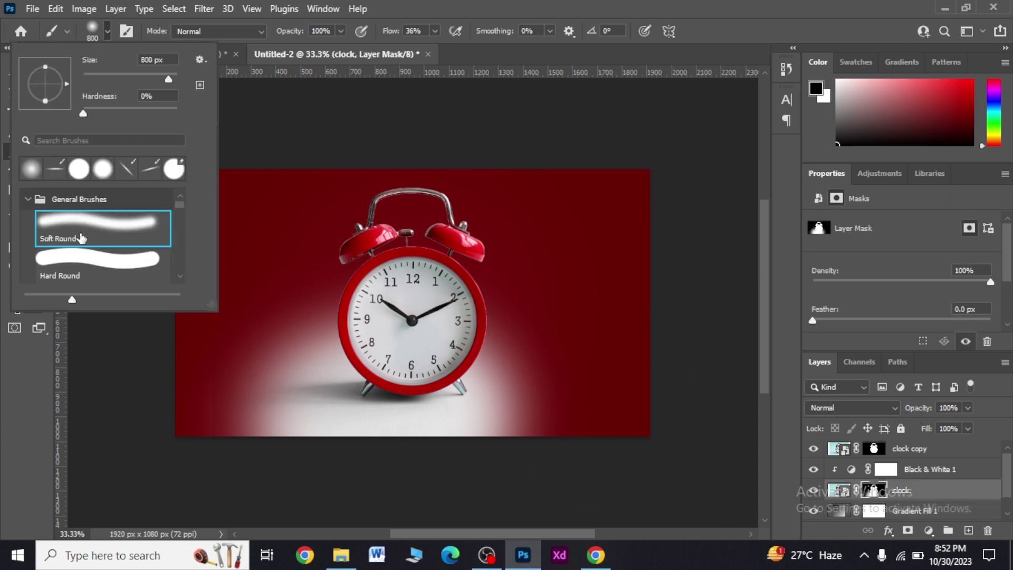
{"action": "left_click", "coordinate": [47, 443]}
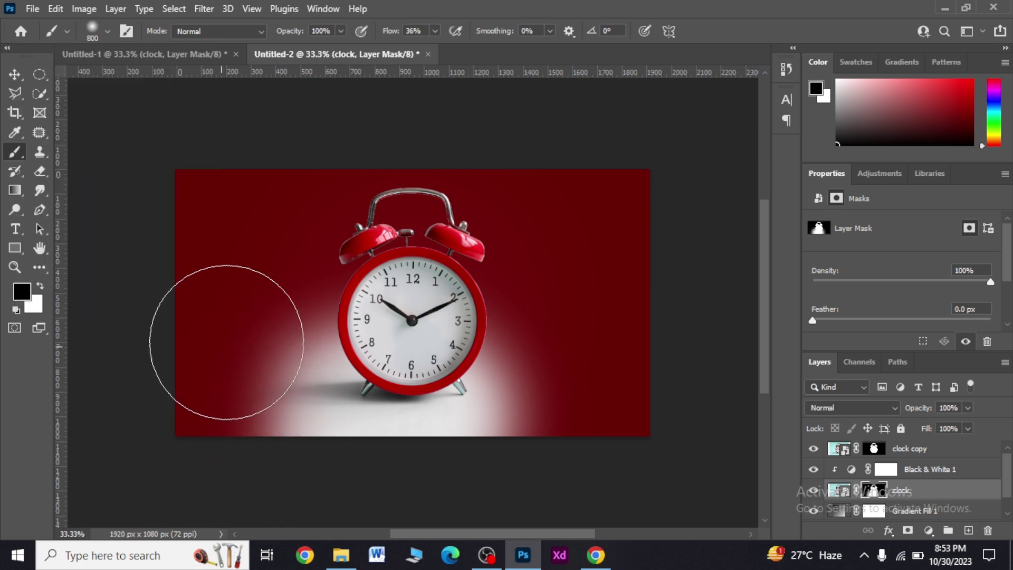
{"action": "left_click_drag", "start_coordinate": [227, 343], "coordinate": [240, 347]}
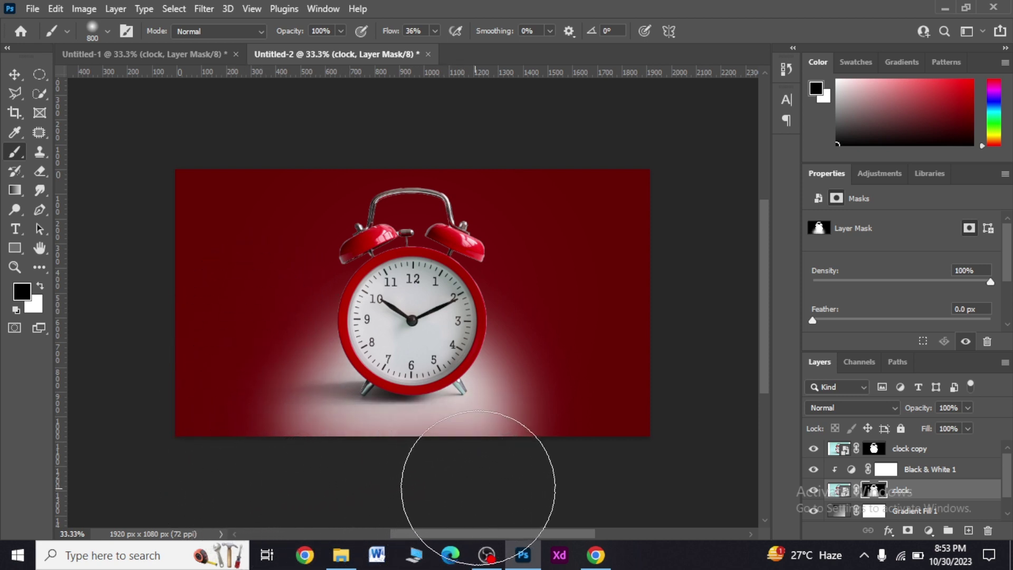
{"action": "left_click_drag", "start_coordinate": [543, 441], "coordinate": [502, 464]}
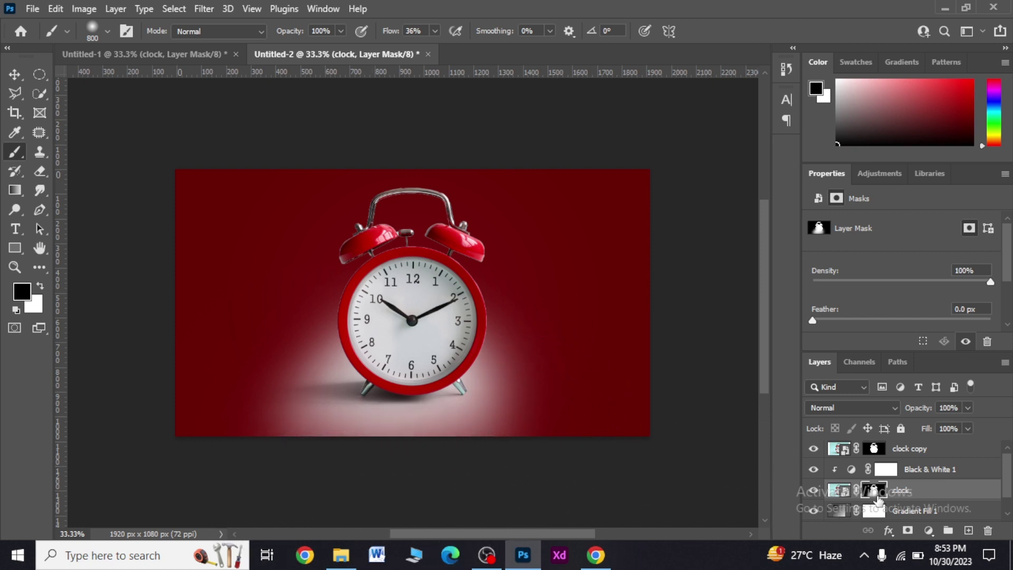
- Set the clock layer's blend mode to Multiply and select Gradient Fill 1
{"action": "left_click", "coordinate": [875, 404]}
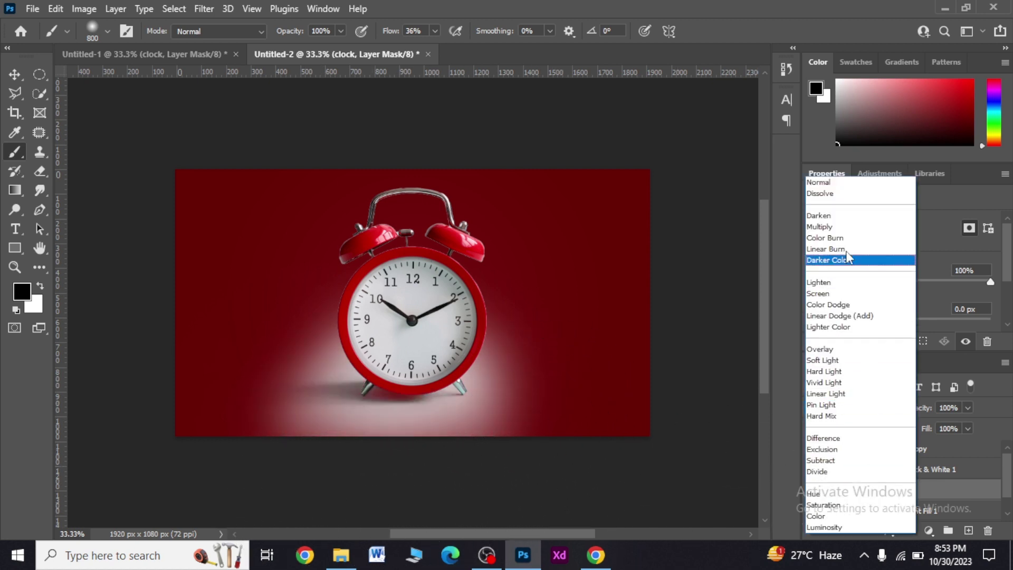
{"action": "left_click", "coordinate": [831, 227]}
{"action": "left_click", "coordinate": [14, 74]}
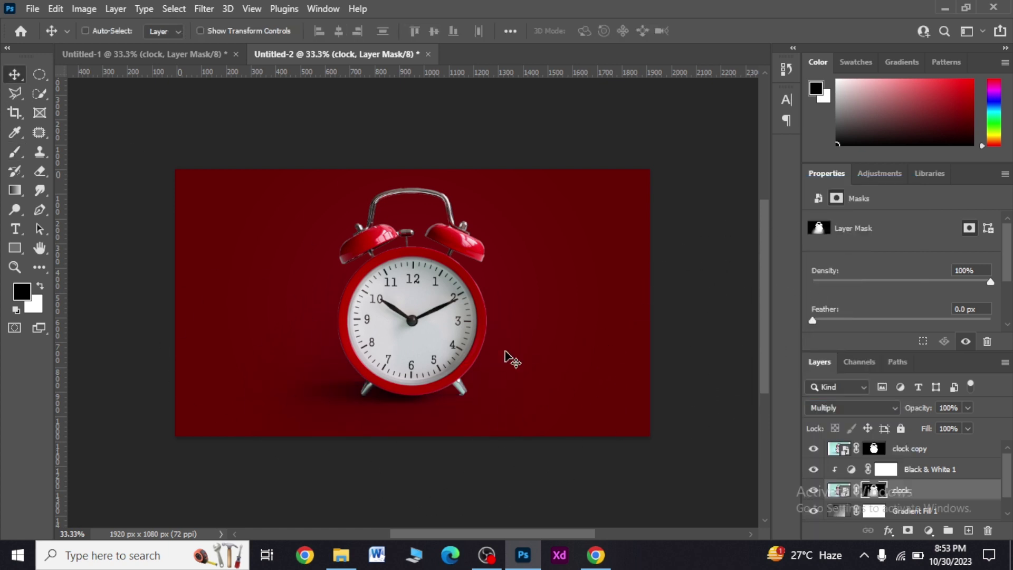
{"action": "left_click", "coordinate": [936, 513]}
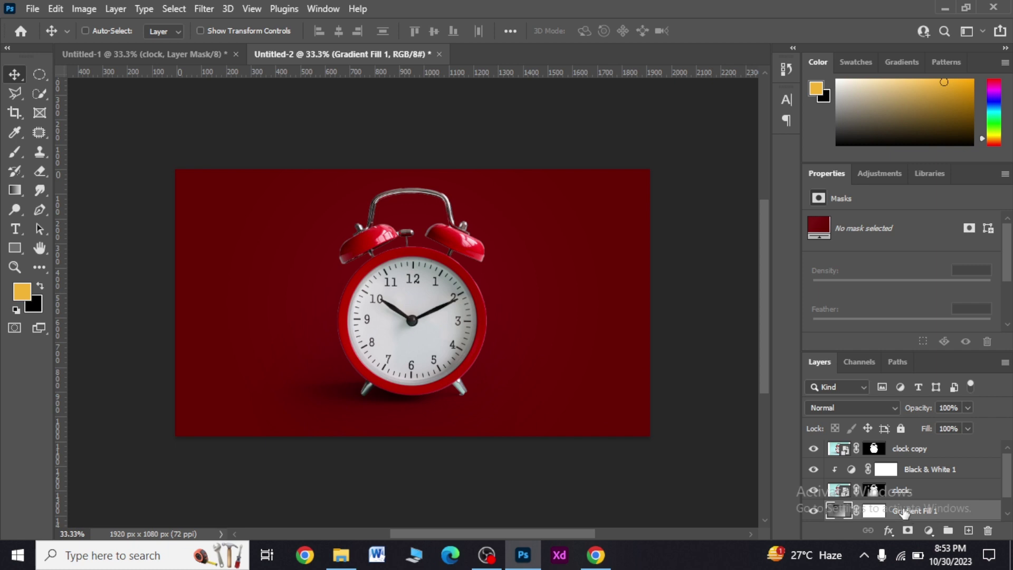
- Add a new layer above the gradient fill with an 800 px orange-yellow brush
{"action": "scroll", "coordinate": [907, 511], "scroll_direction": "down", "scroll_amount": 1}
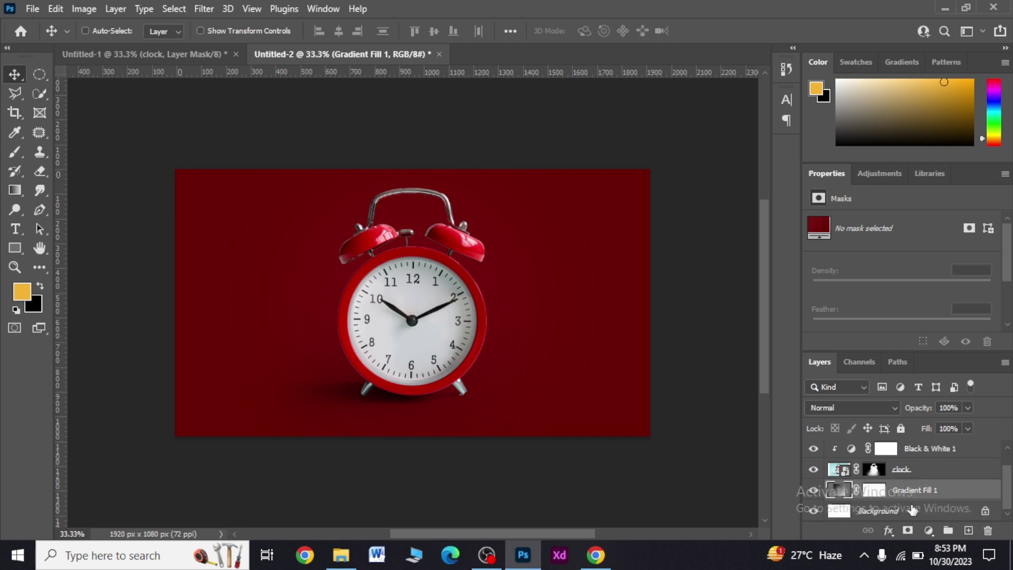
{"action": "left_click", "coordinate": [968, 531]}
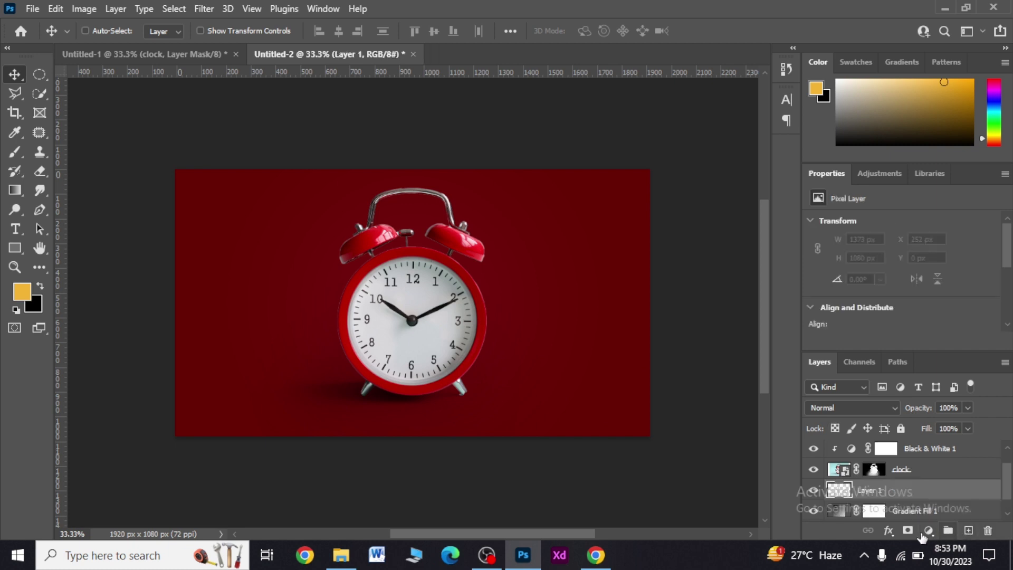
{"action": "left_click", "coordinate": [15, 152]}
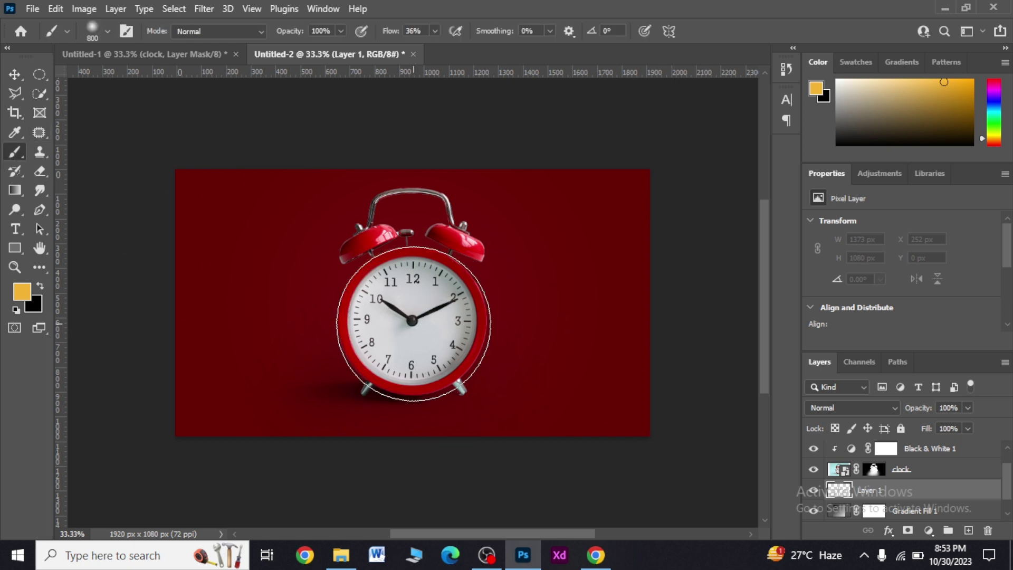
{"action": "key", "text": "bracketright"}
{"action": "key", "text": "bracketleft"}
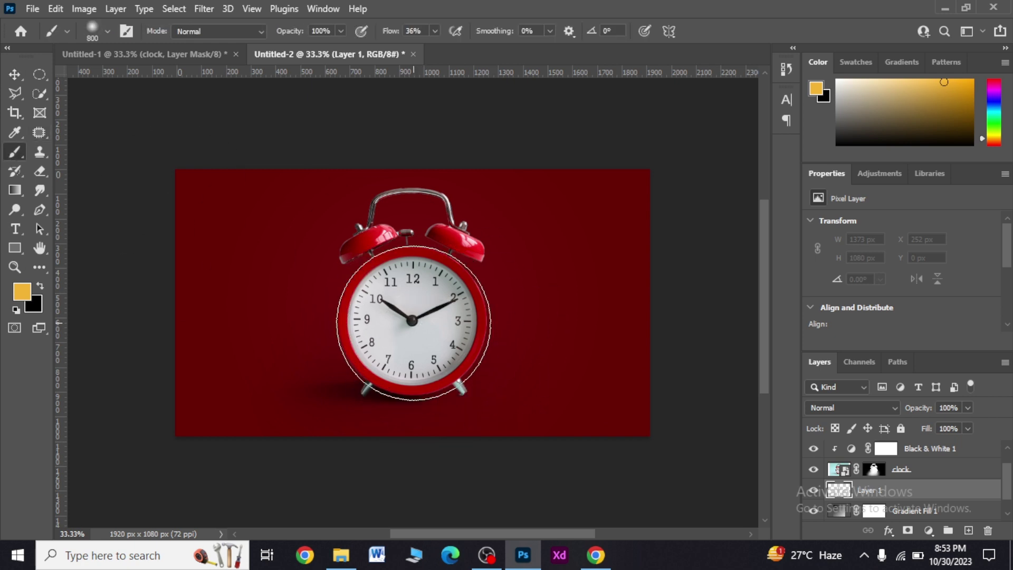
{"action": "left_click", "coordinate": [27, 295]}
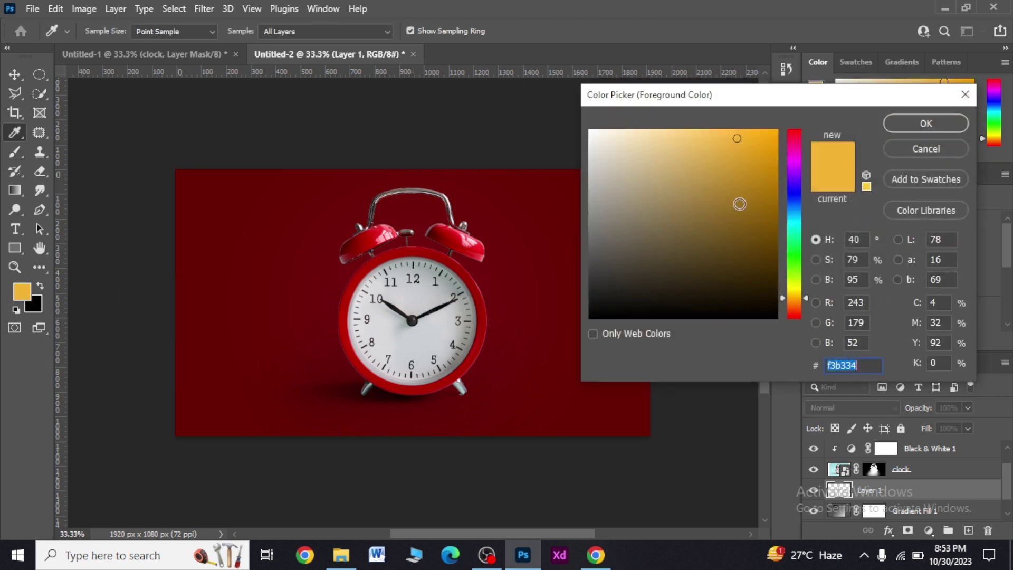
{"action": "left_click", "coordinate": [738, 143]}
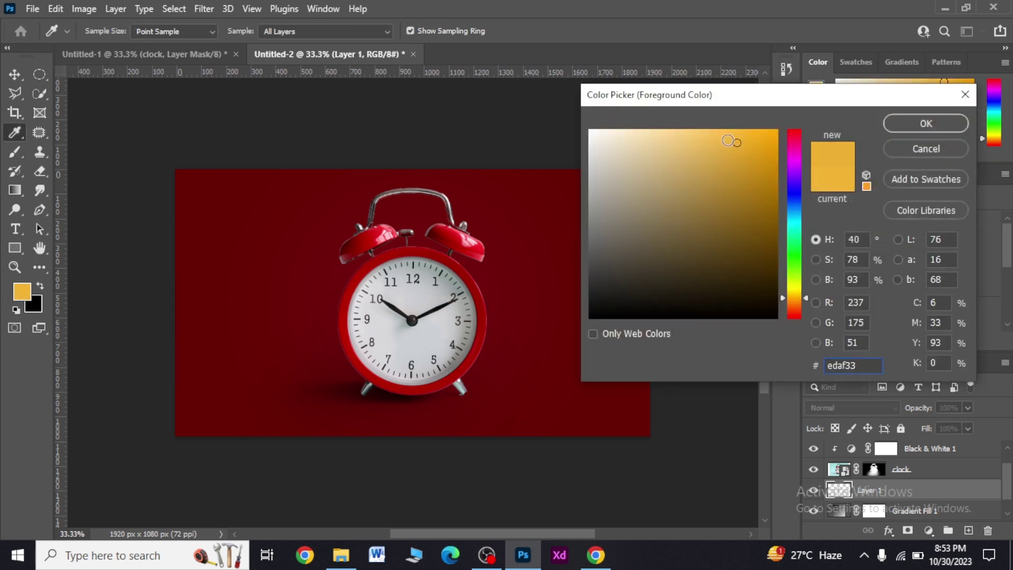
{"action": "left_click", "coordinate": [25, 290]}
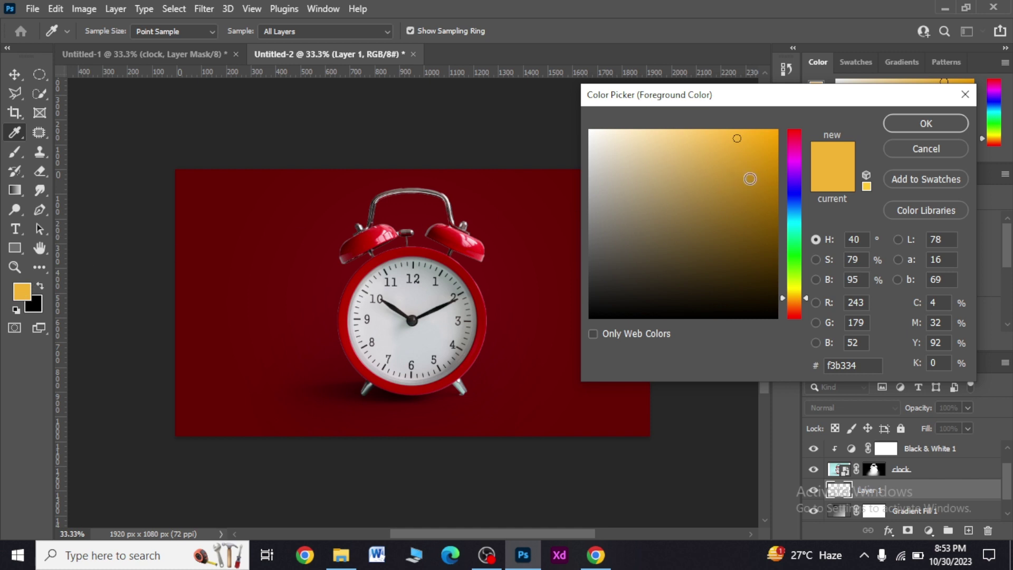
{"action": "left_click", "coordinate": [923, 125]}
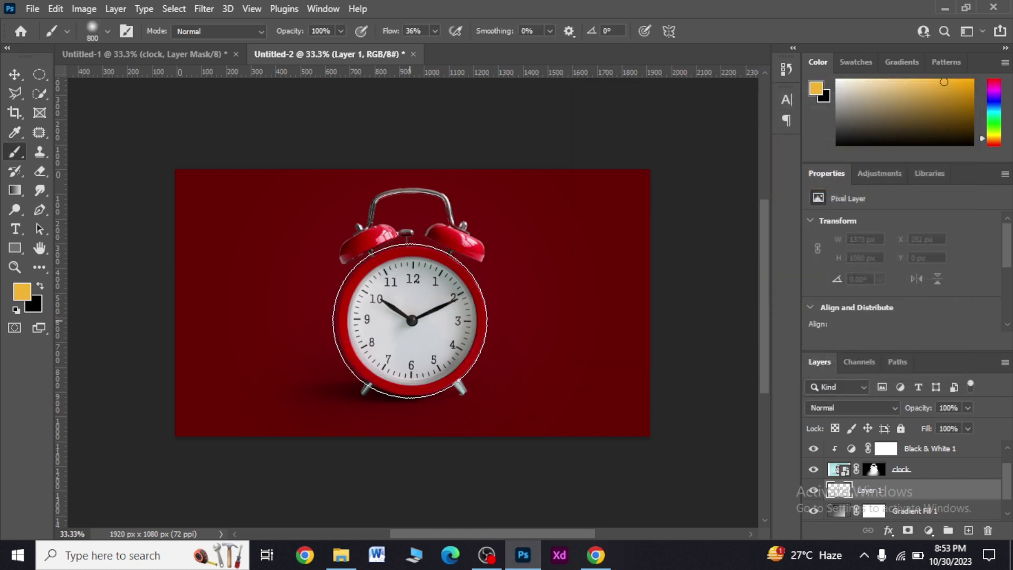
- Paint an orange-yellow glow around the clock, deselect, and duplicate the clock layer
{"action": "left_click_drag", "start_coordinate": [415, 320], "coordinate": [414, 320]}
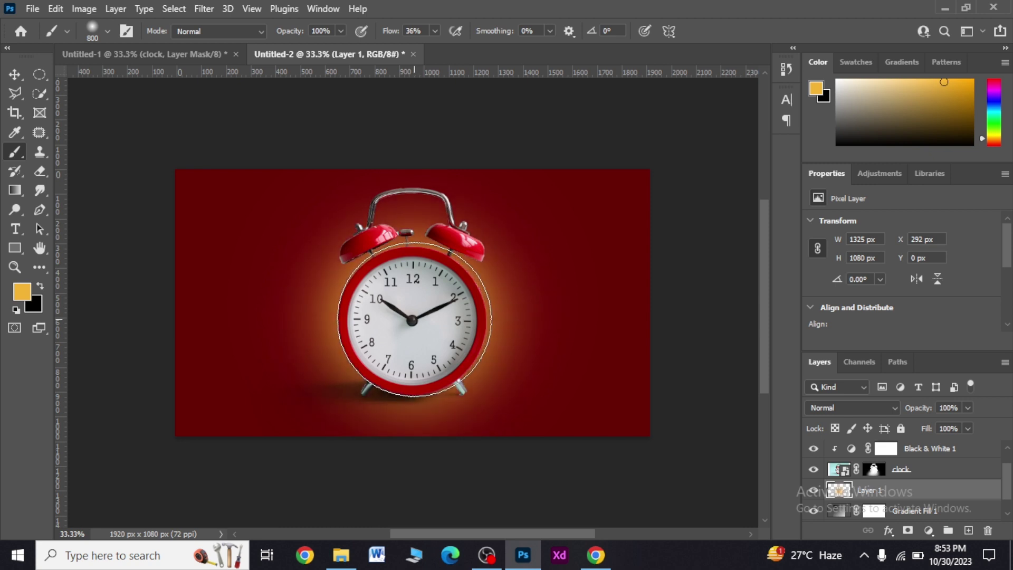
{"action": "key", "text": "ctrl+d"}
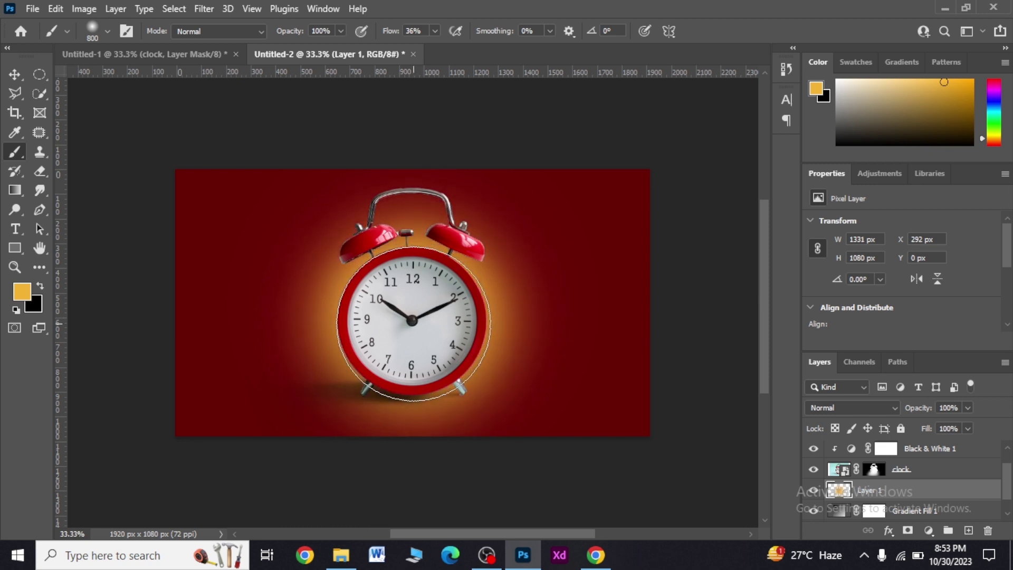
{"action": "left_click", "coordinate": [14, 75]}
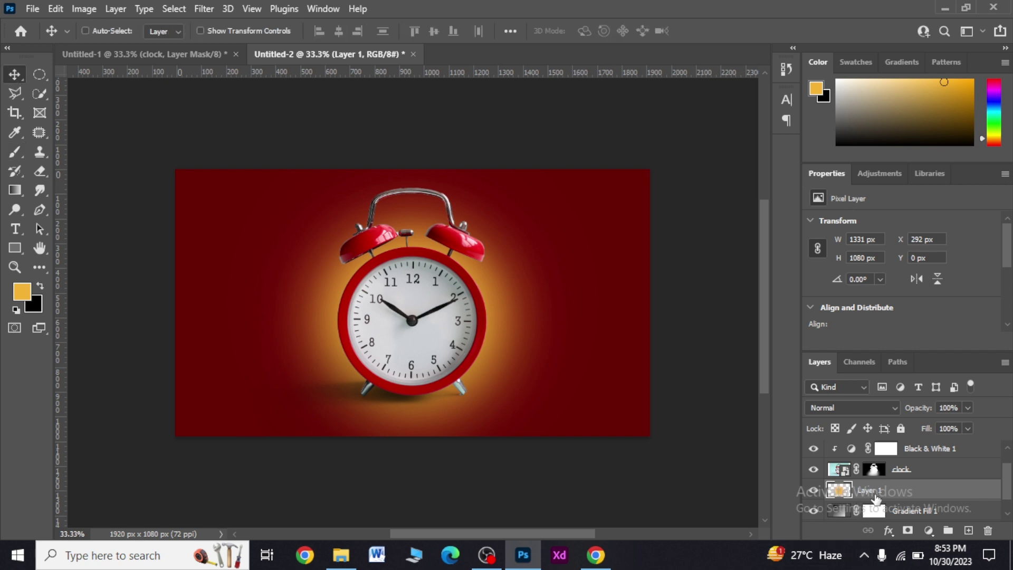
{"action": "key", "text": "ctrl+j"}
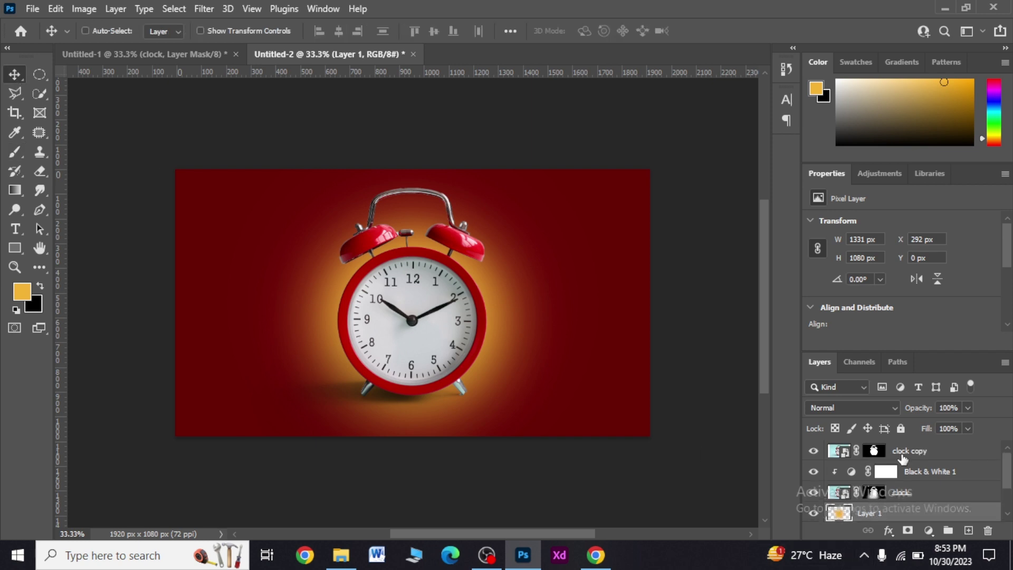
- Place coffee.jpg above the clock copy layer at 65% opacity
{"action": "left_click", "coordinate": [921, 452]}
{"action": "mouse_move", "coordinate": [340, 555]}
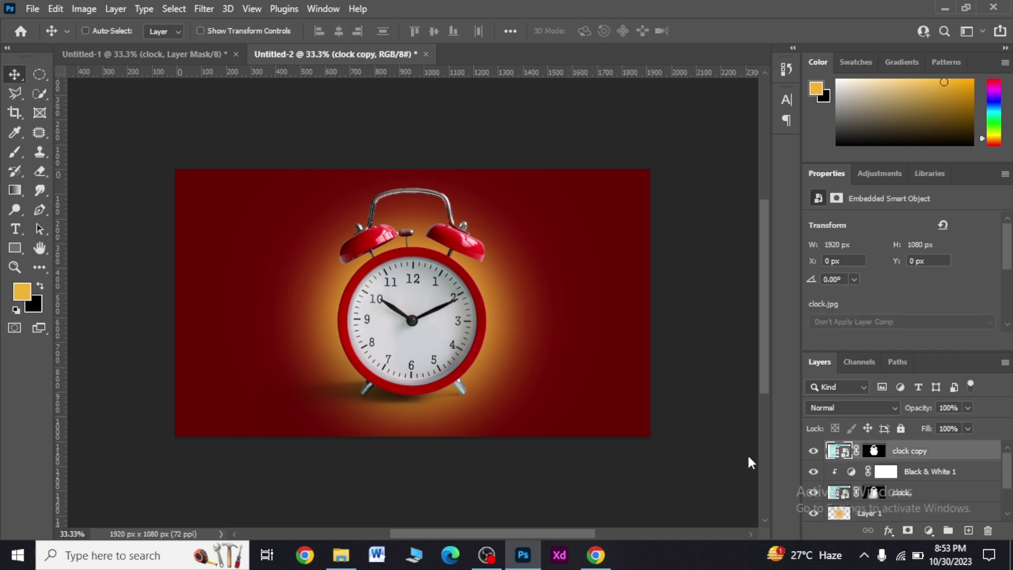
{"action": "left_click", "coordinate": [332, 564]}
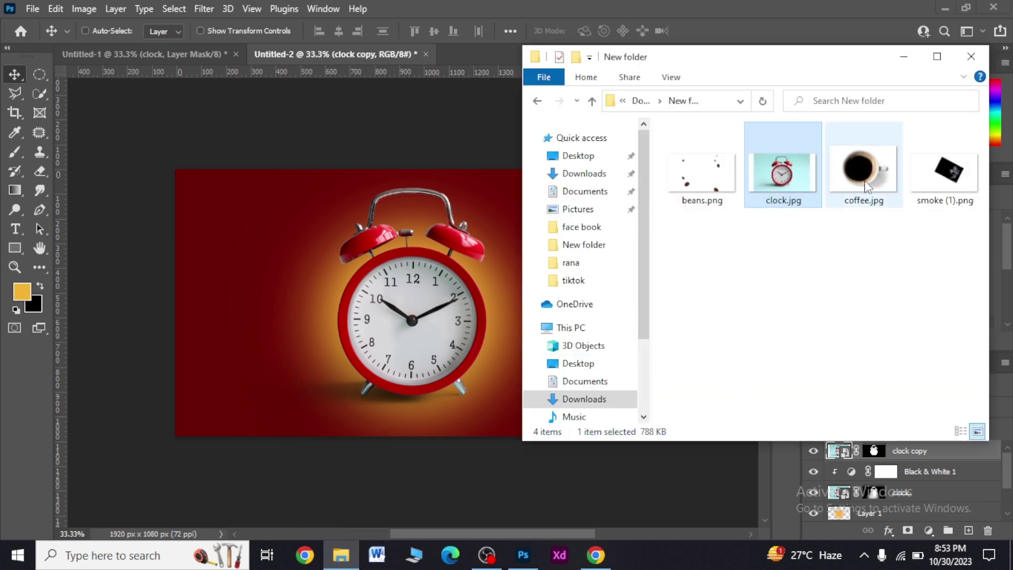
{"action": "left_click_drag", "start_coordinate": [820, 200], "coordinate": [401, 356]}
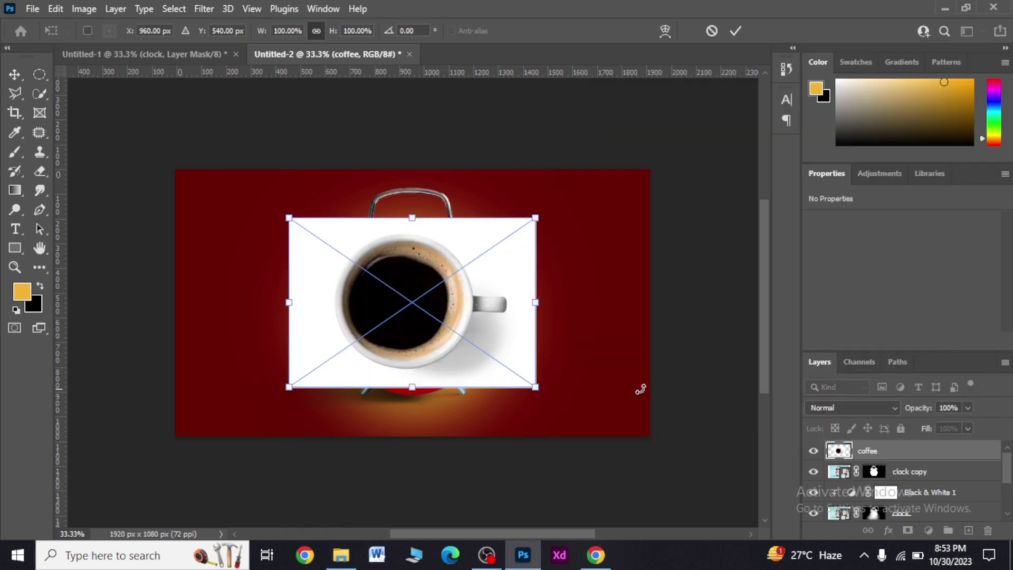
{"action": "left_click_drag", "start_coordinate": [930, 408], "coordinate": [890, 417]}
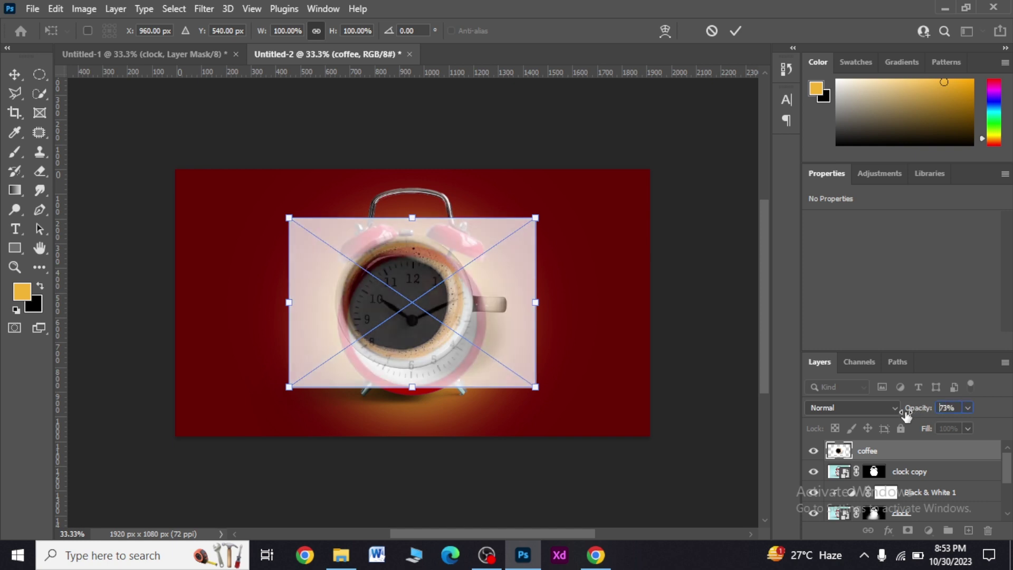
{"action": "left_click_drag", "start_coordinate": [397, 286], "coordinate": [402, 309]}
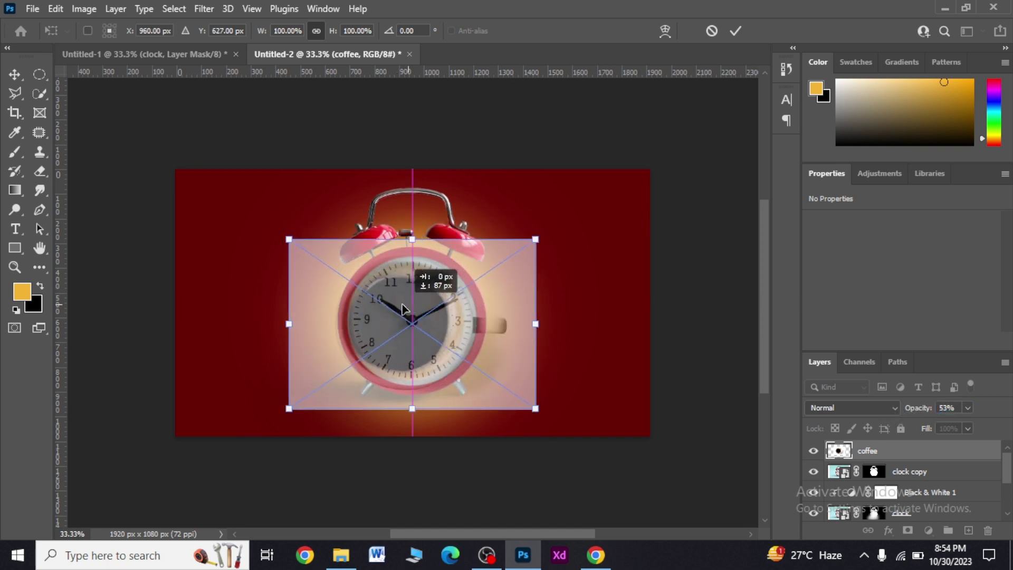
{"action": "left_click_drag", "start_coordinate": [402, 309], "coordinate": [407, 309]}
{"action": "left_click_drag", "start_coordinate": [923, 411], "coordinate": [929, 411]}
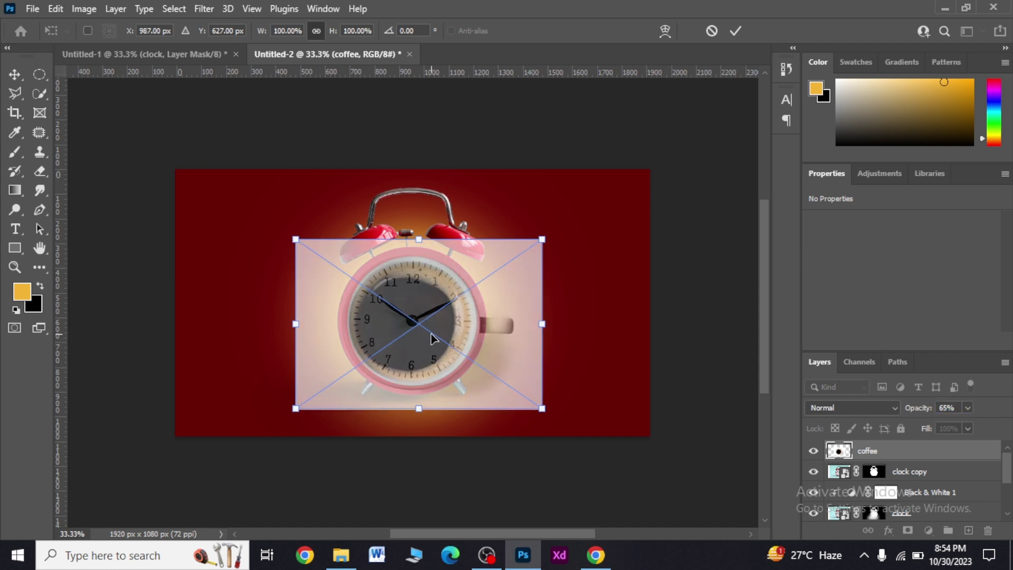
- Scale and center the coffee cup inside the clock rim and commit
{"action": "left_click_drag", "start_coordinate": [432, 339], "coordinate": [432, 340]}
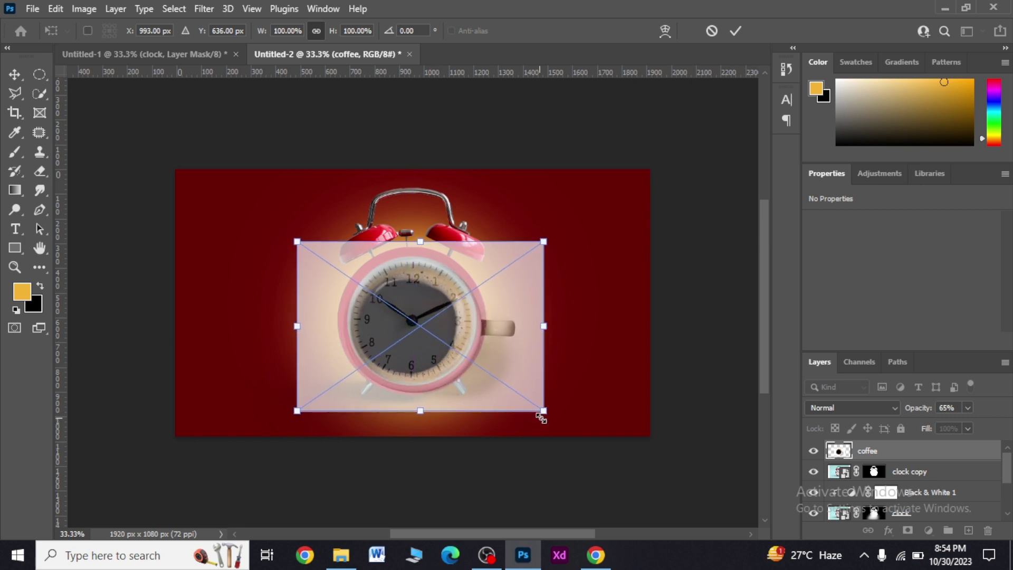
{"action": "left_click_drag", "start_coordinate": [545, 411], "coordinate": [552, 416]}
{"action": "left_click_drag", "start_coordinate": [481, 381], "coordinate": [473, 371]}
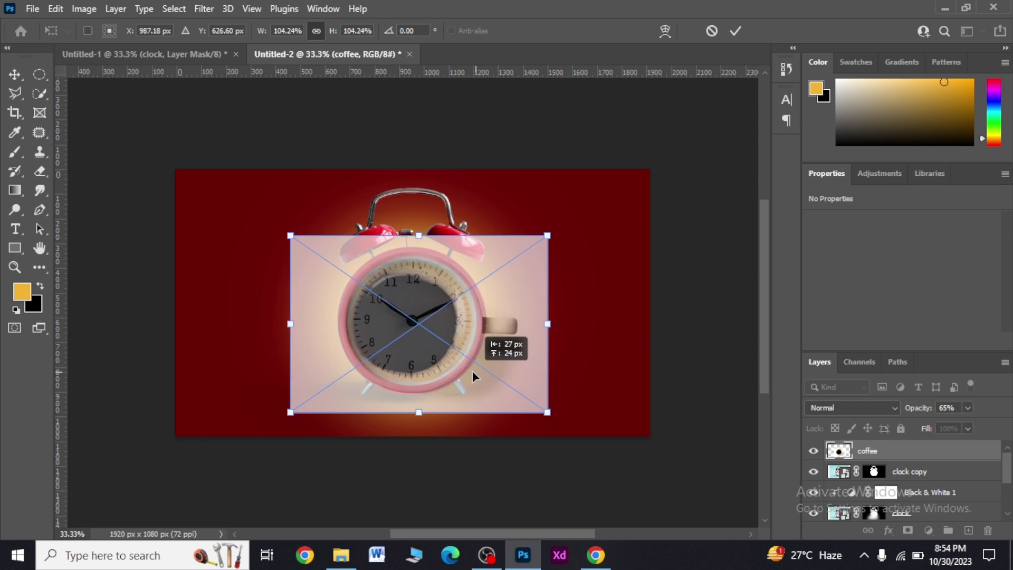
{"action": "left_click_drag", "start_coordinate": [547, 412], "coordinate": [539, 407]}
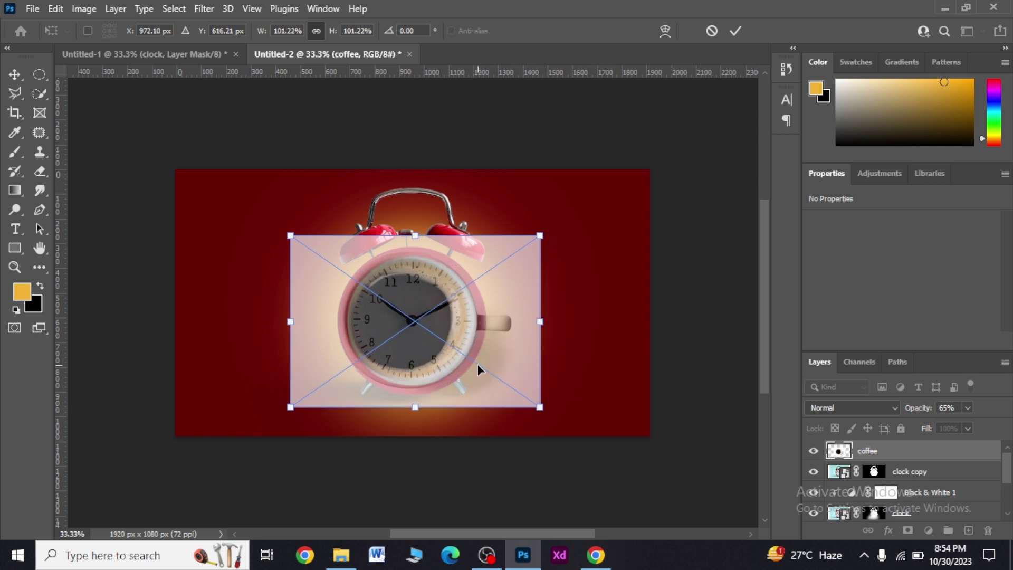
{"action": "left_click_drag", "start_coordinate": [477, 364], "coordinate": [481, 365]}
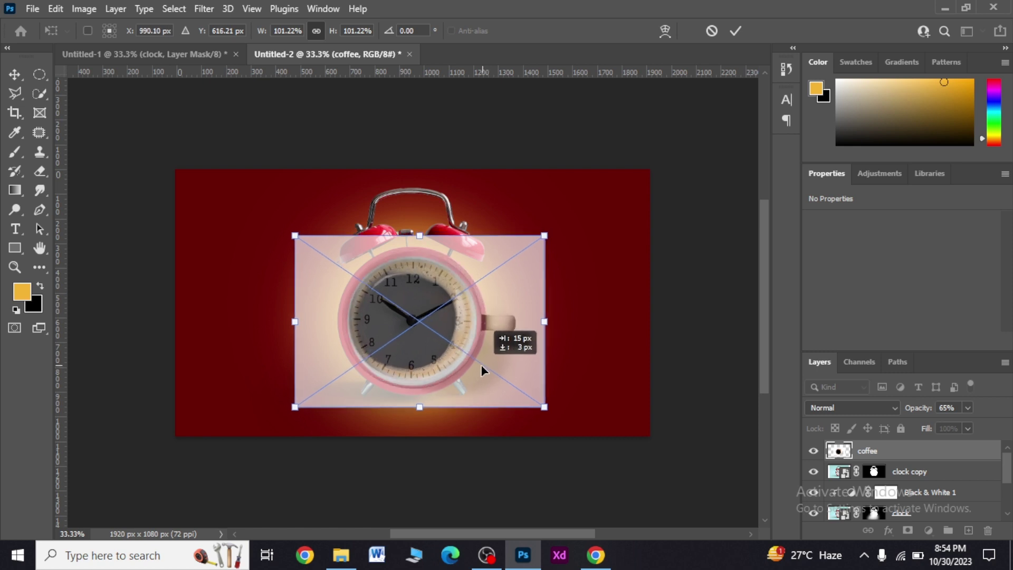
{"action": "left_click_drag", "start_coordinate": [543, 407], "coordinate": [534, 402]}
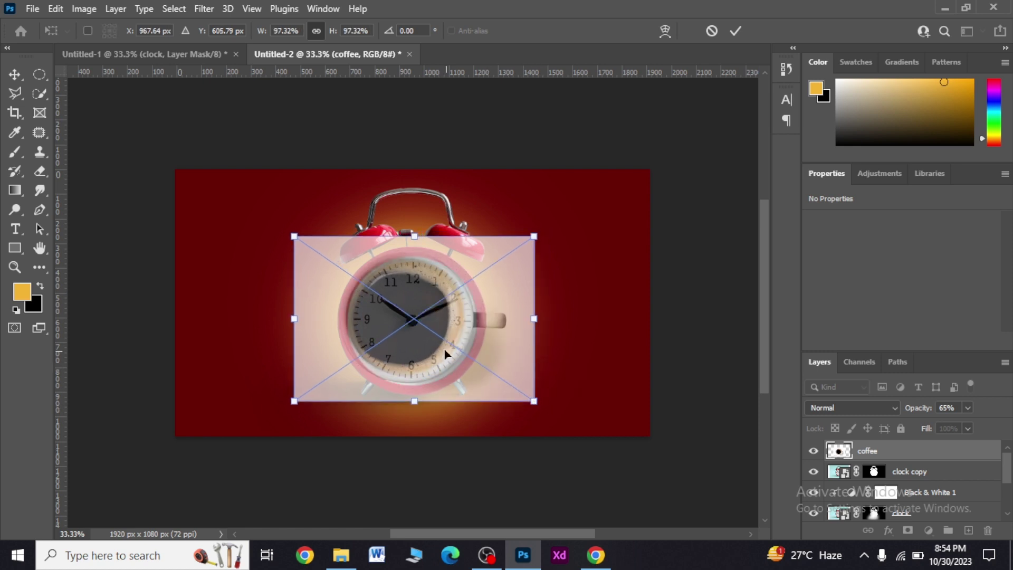
{"action": "left_click_drag", "start_coordinate": [441, 348], "coordinate": [447, 351]}
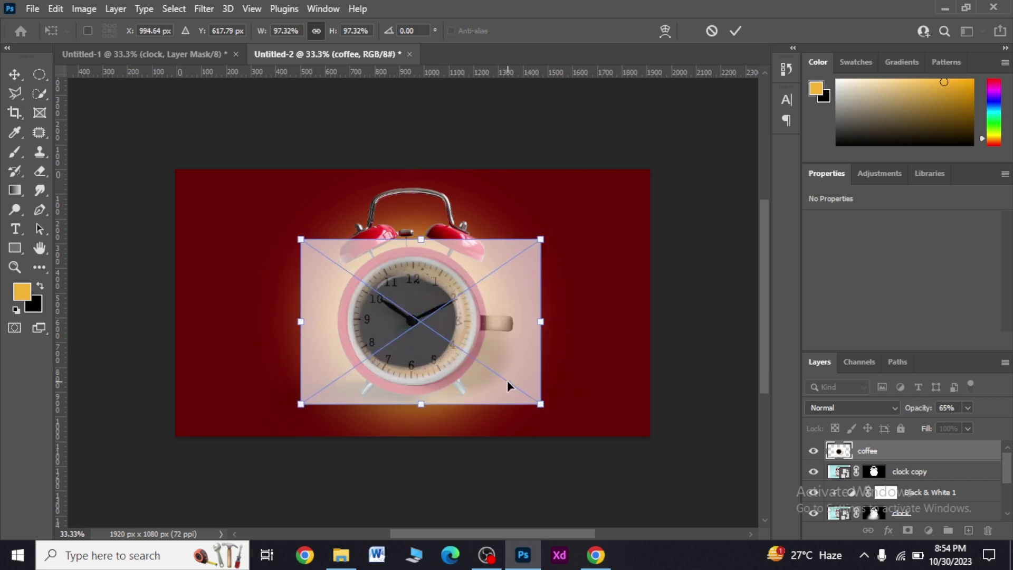
{"action": "key", "text": "Return"}
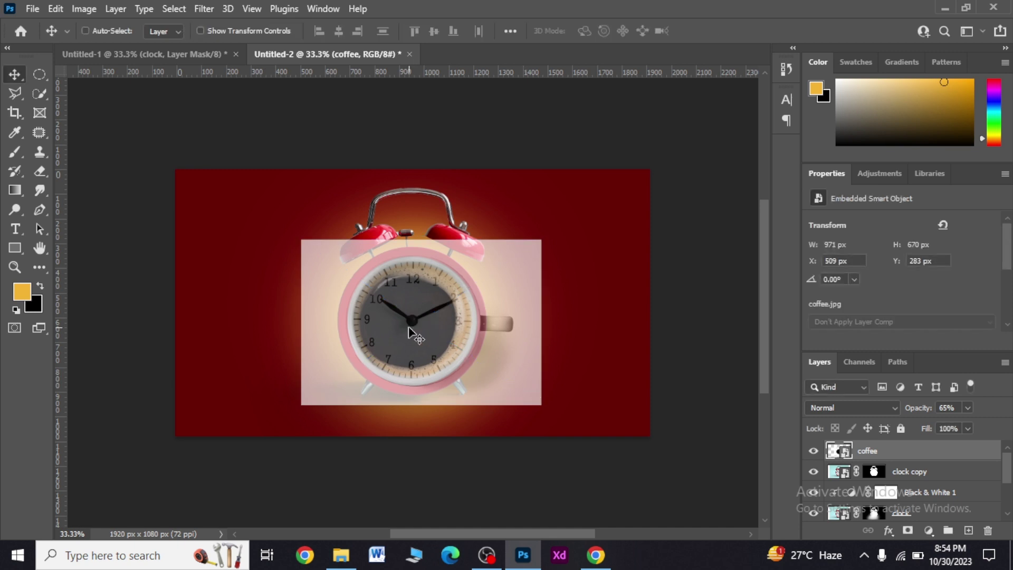
- Set the coffee layer's opacity to 100%
{"action": "left_click", "coordinate": [948, 407]}
{"action": "type", "text": "100"}
{"action": "key", "text": "Return"}
- Mask the coffee layer to an elliptical circle drawn around the cup rim
{"action": "left_click", "coordinate": [40, 75]}
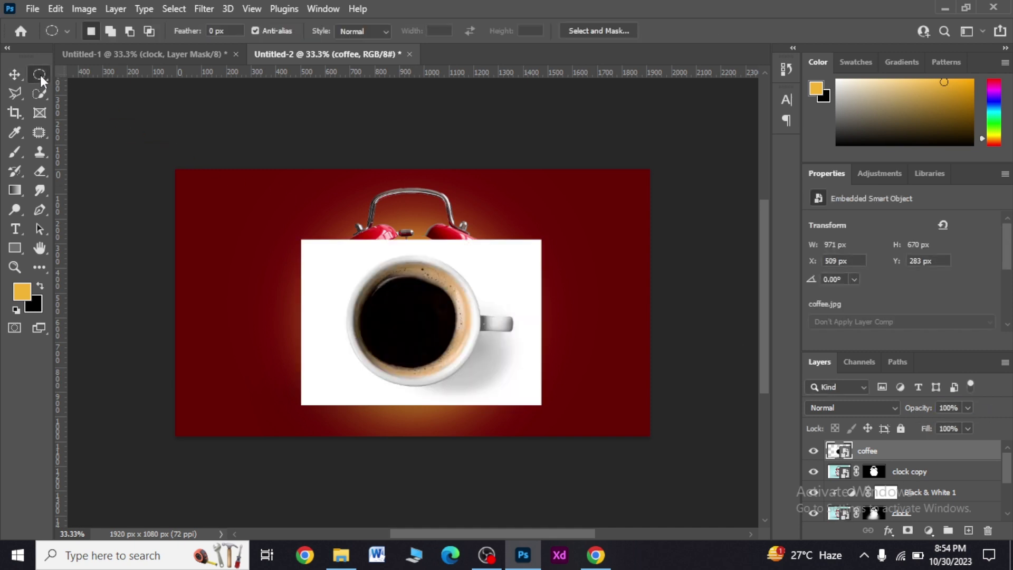
{"action": "right_click", "coordinate": [40, 75]}
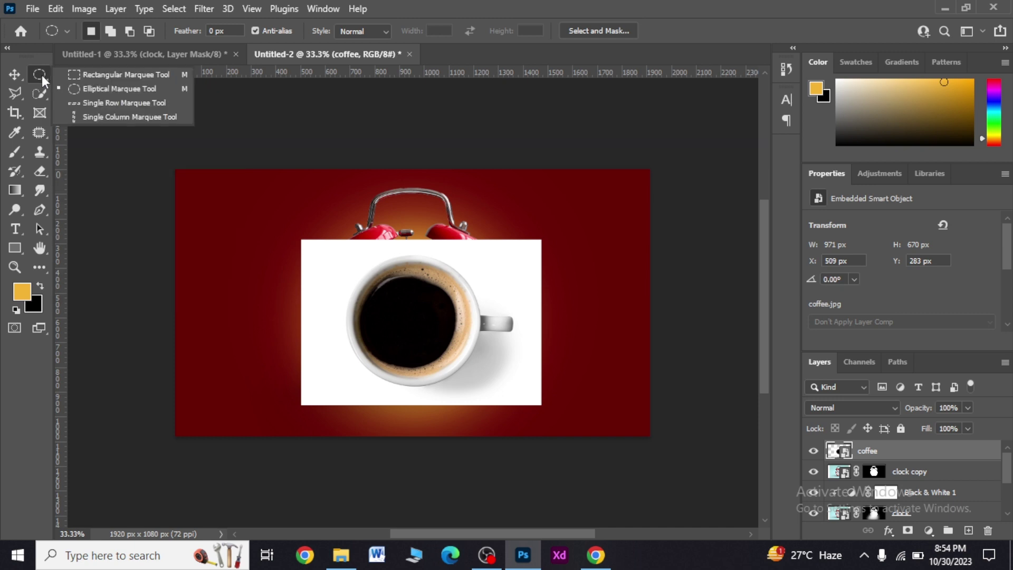
{"action": "left_click", "coordinate": [99, 91]}
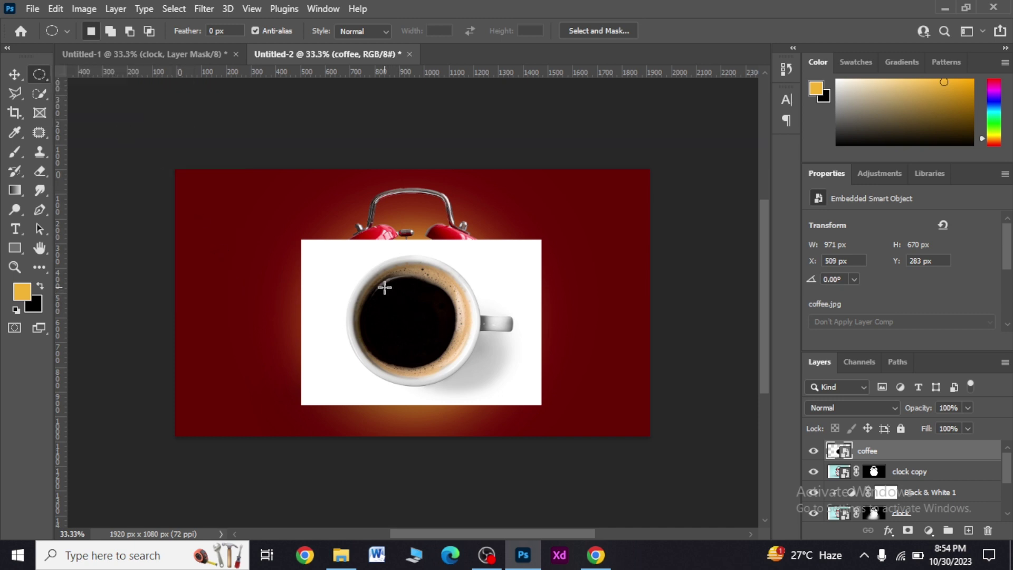
{"action": "mouse_move", "coordinate": [376, 275]}
{"action": "left_mouse_down"}
{"action": "mouse_move", "coordinate": [478, 379]}
{"action": "mouse_move", "coordinate": [466, 368]}
{"action": "left_mouse_up"}
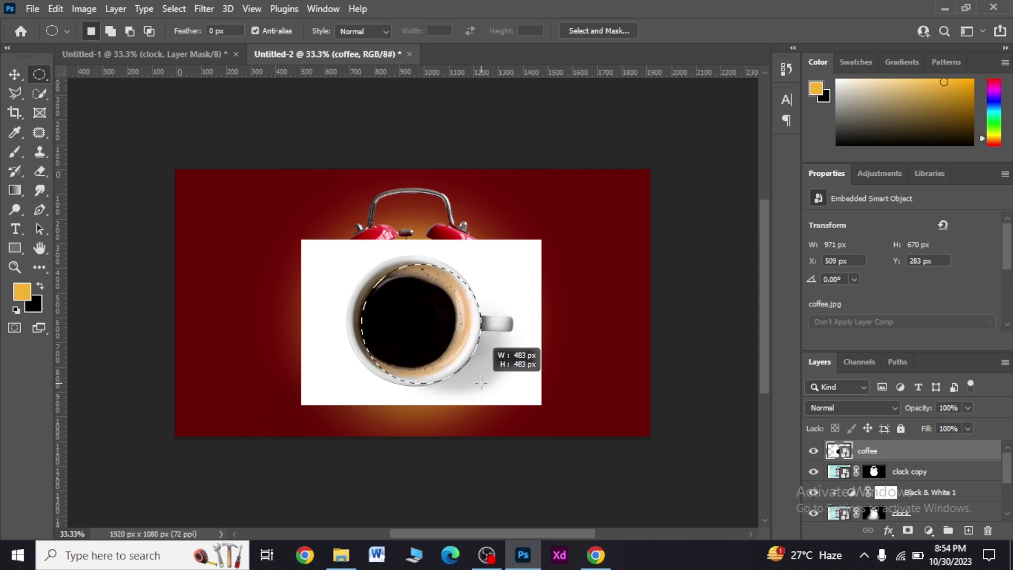
{"action": "left_click_drag", "start_coordinate": [465, 368], "coordinate": [478, 377]}
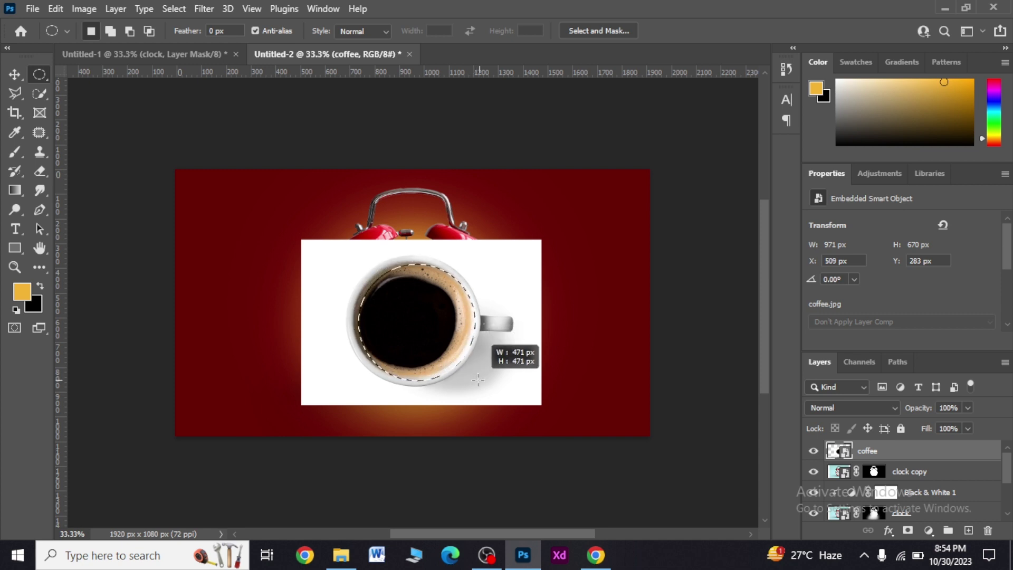
{"action": "left_click_drag", "start_coordinate": [477, 378], "coordinate": [480, 380]}
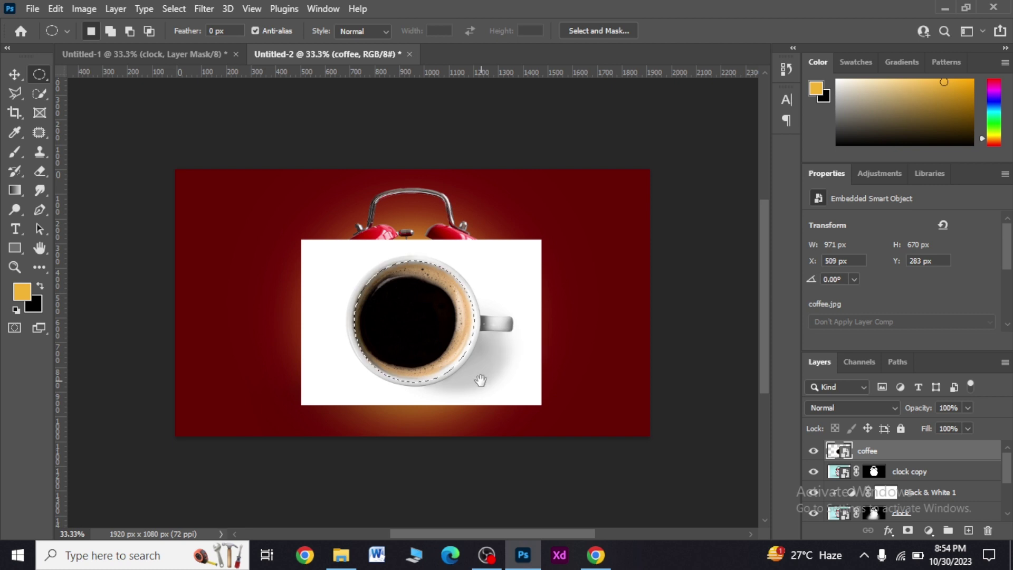
{"action": "left_click", "coordinate": [908, 530]}
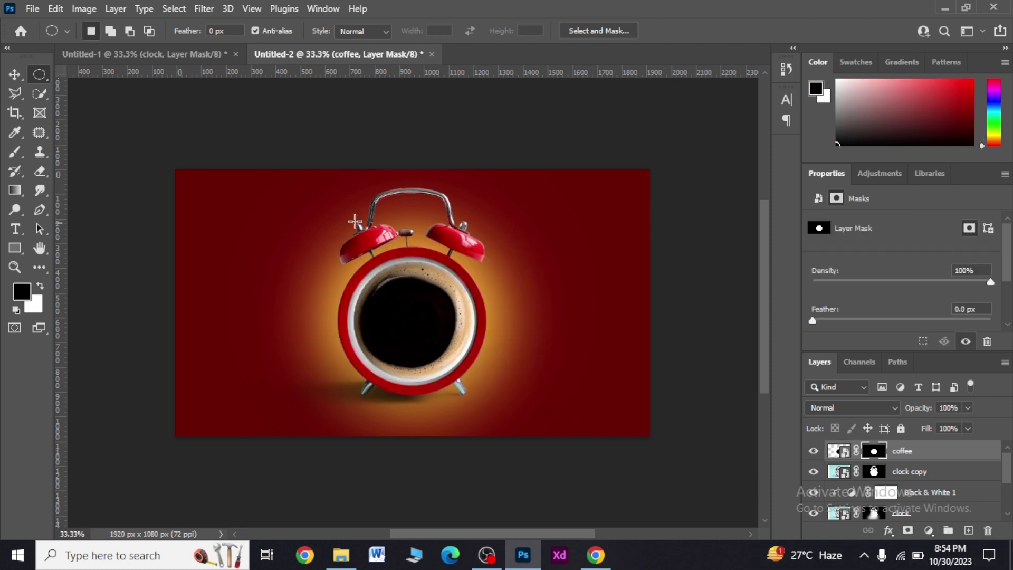
{"action": "left_click", "coordinate": [15, 74]}
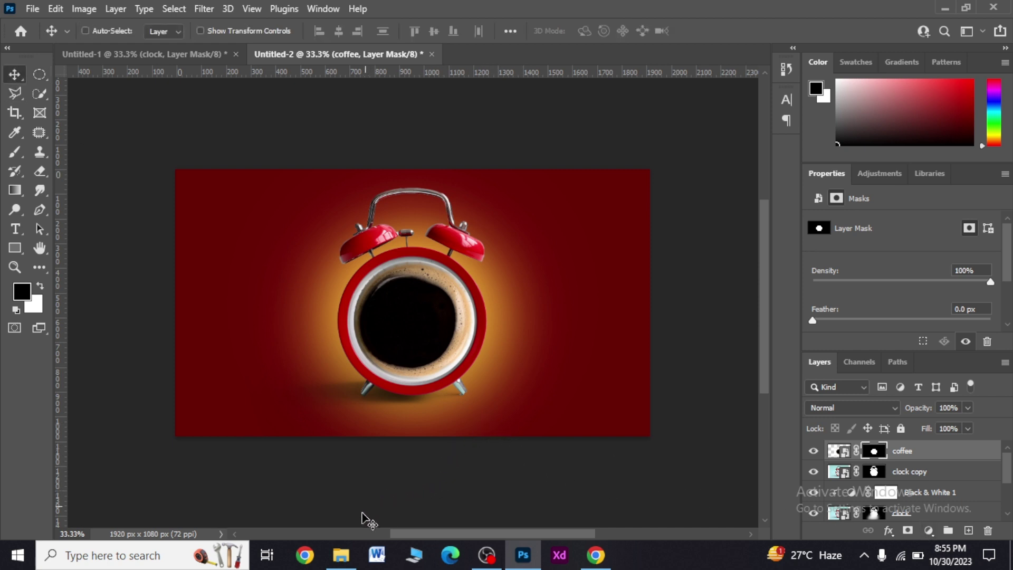
{"action": "left_click", "coordinate": [341, 555]}
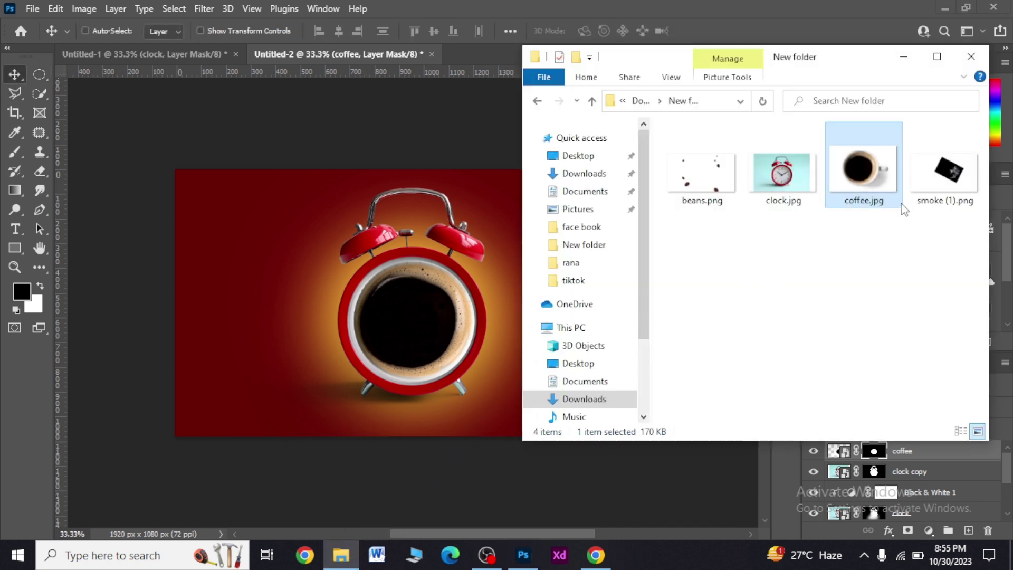
- Place smoke (1).png beside the cup in Screen blend mode, scaled up slightly
{"action": "left_click_drag", "start_coordinate": [937, 189], "coordinate": [453, 288]}
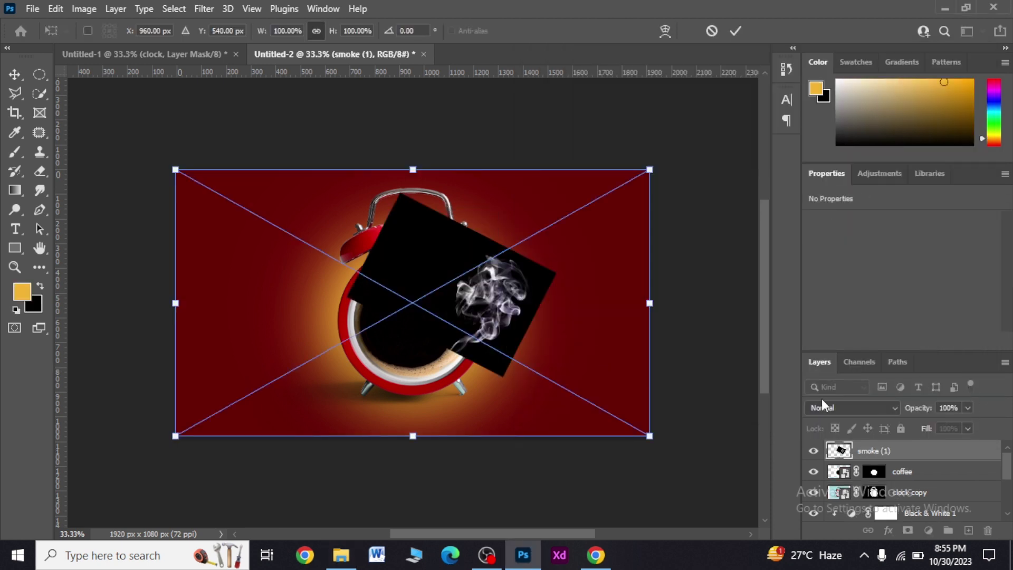
{"action": "left_click", "coordinate": [843, 411]}
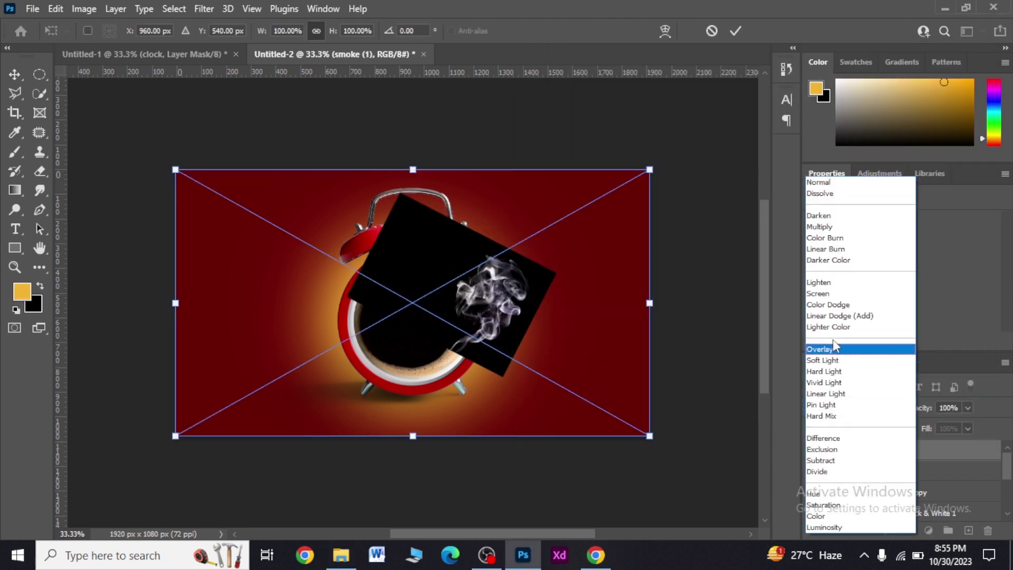
{"action": "left_click", "coordinate": [836, 294]}
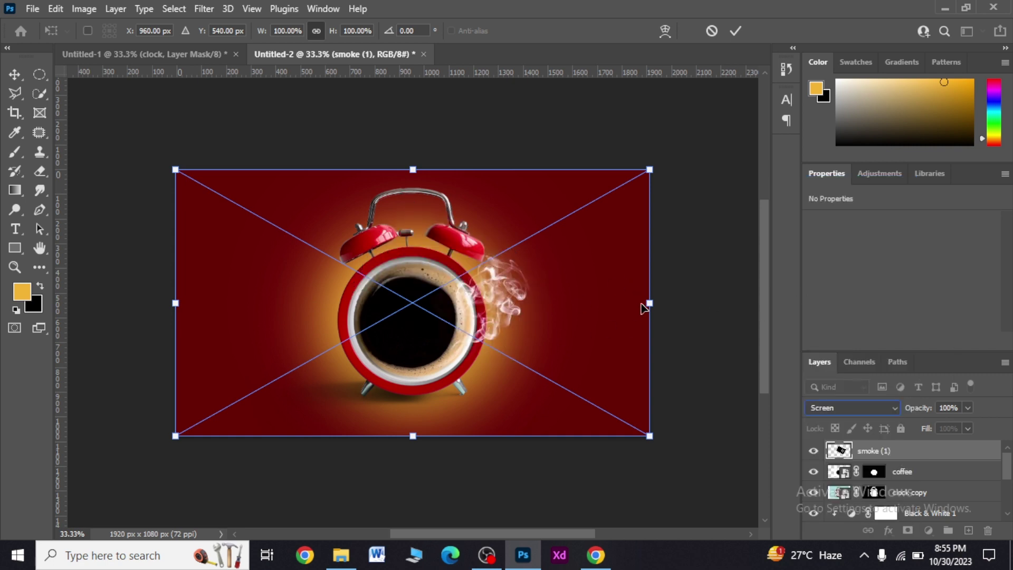
{"action": "left_click_drag", "start_coordinate": [650, 304], "coordinate": [674, 296]}
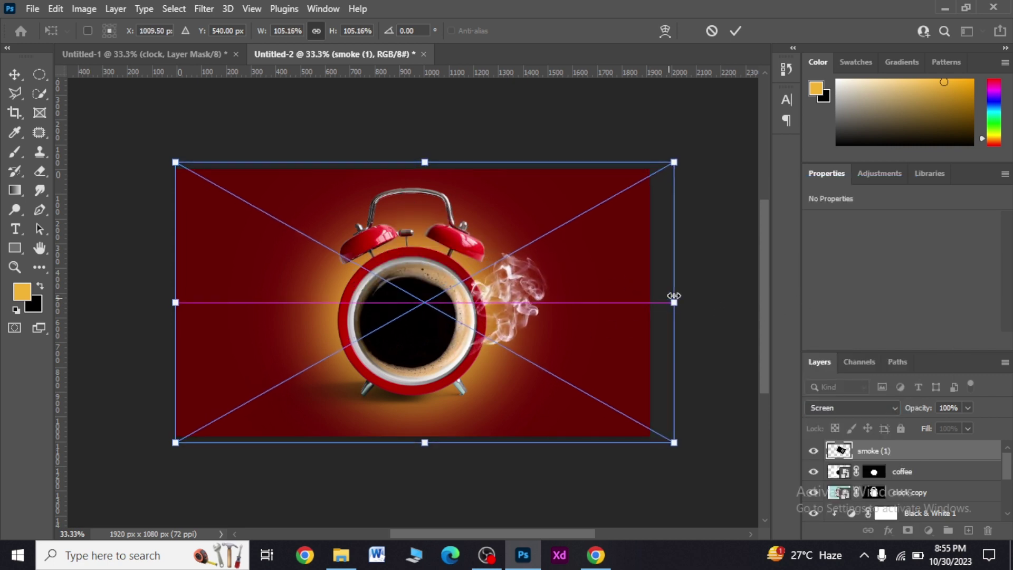
{"action": "left_click_drag", "start_coordinate": [531, 332], "coordinate": [530, 332]}
{"action": "key", "text": "Return"}
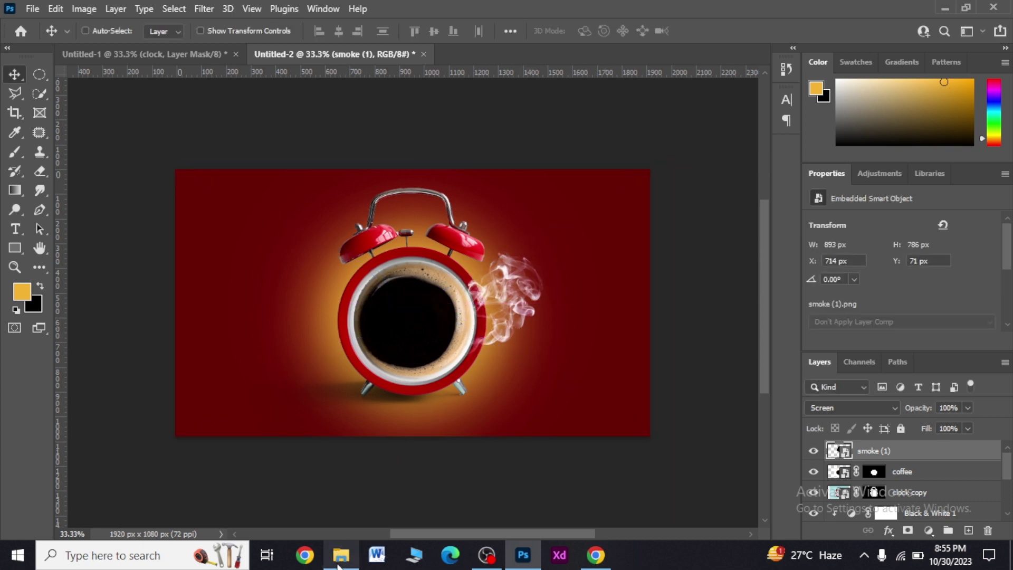
{"action": "left_click", "coordinate": [341, 555]}
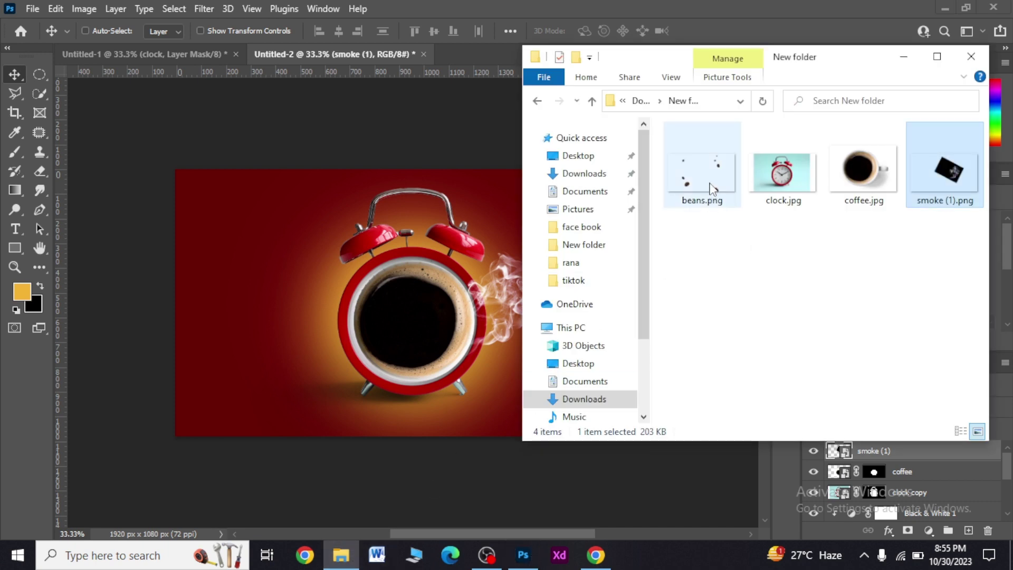
- Place the coffee beans image and soften it with a light Gaussian Blur
{"action": "left_click_drag", "start_coordinate": [712, 188], "coordinate": [347, 311]}
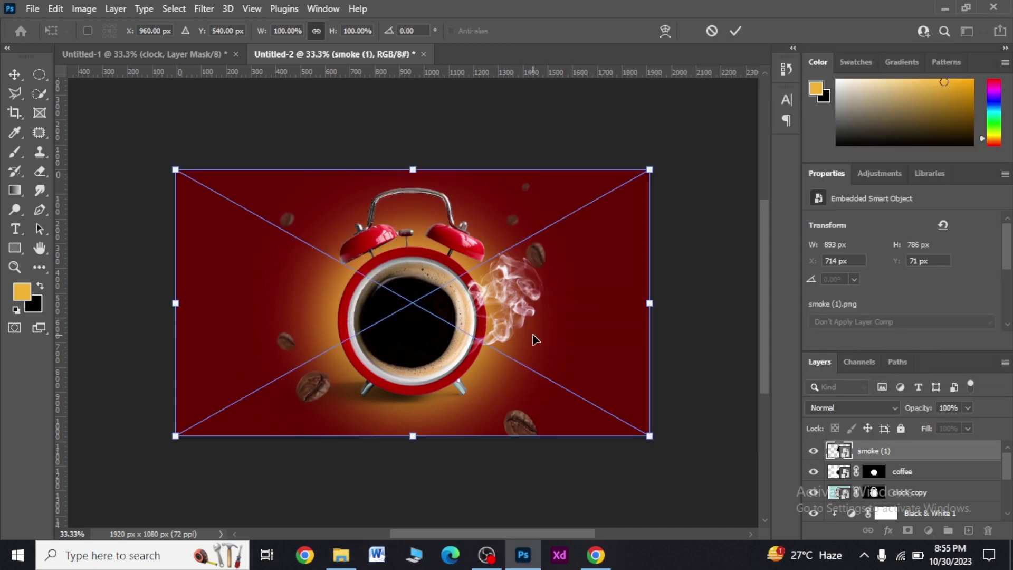
{"action": "key", "text": "Return"}
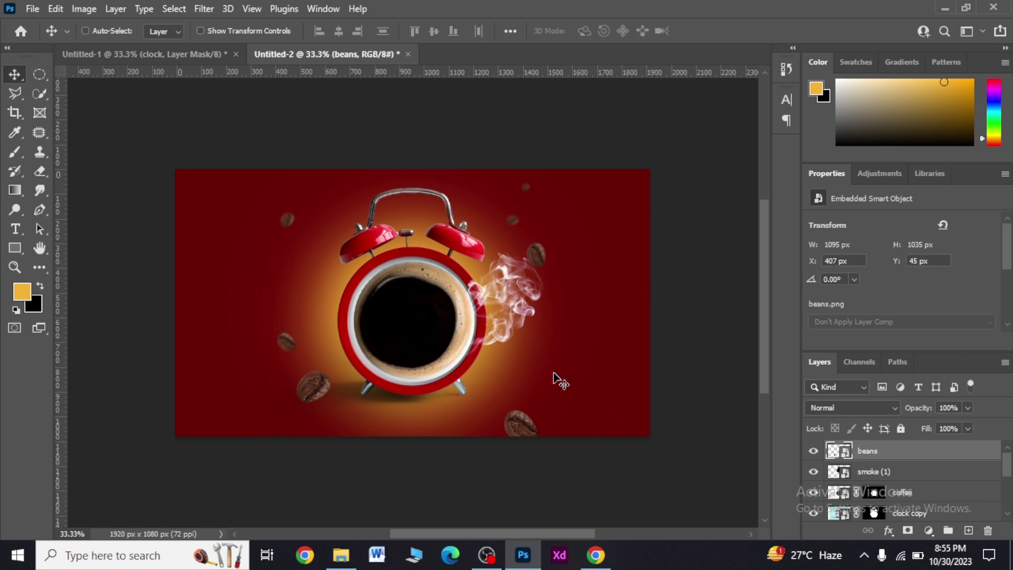
{"action": "left_click", "coordinate": [204, 8]}
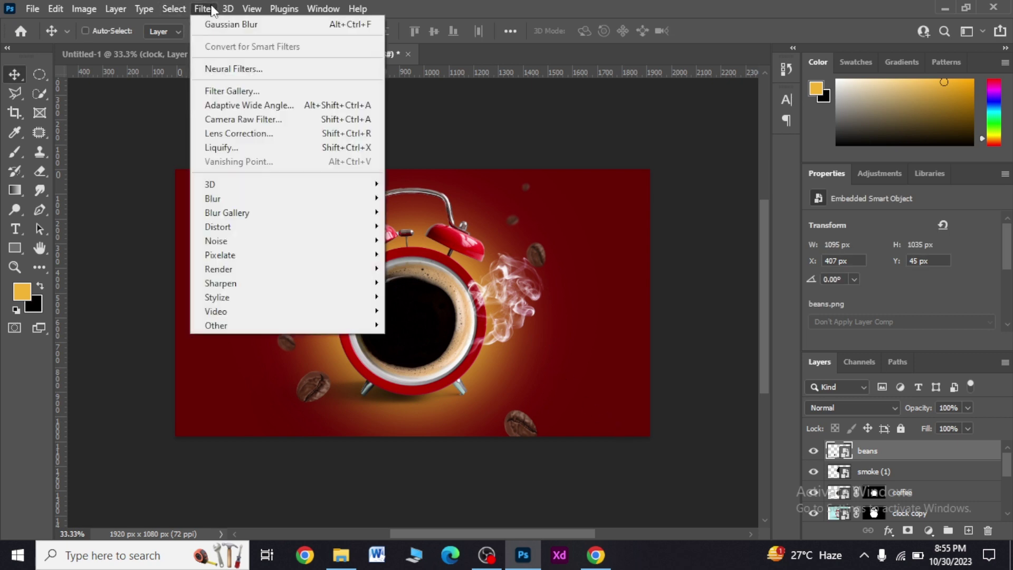
{"action": "mouse_move", "coordinate": [238, 198]}
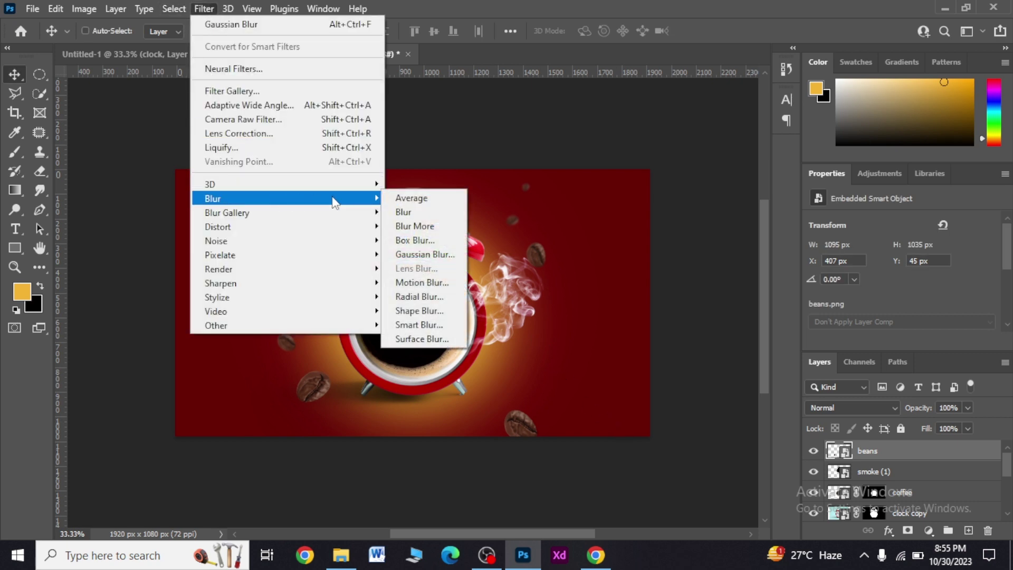
{"action": "left_click", "coordinate": [432, 255]}
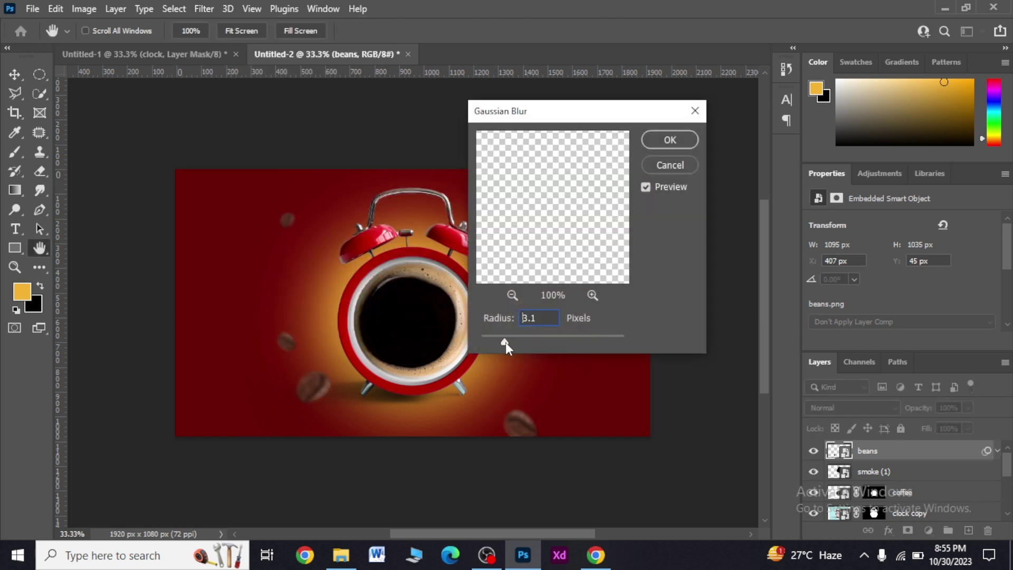
{"action": "left_click", "coordinate": [527, 345]}
{"action": "left_click", "coordinate": [670, 141]}
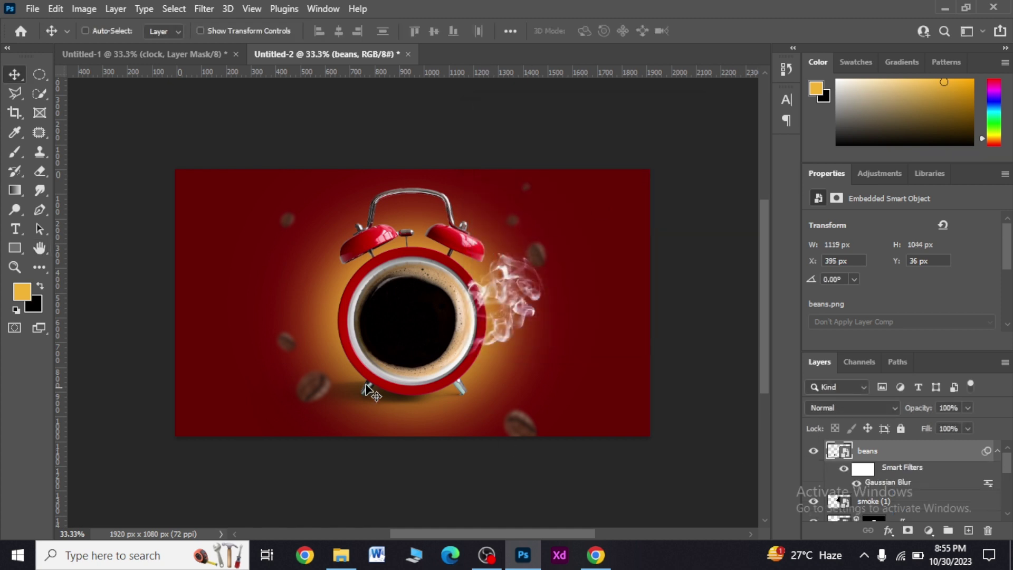
{"action": "left_click", "coordinate": [11, 231]}
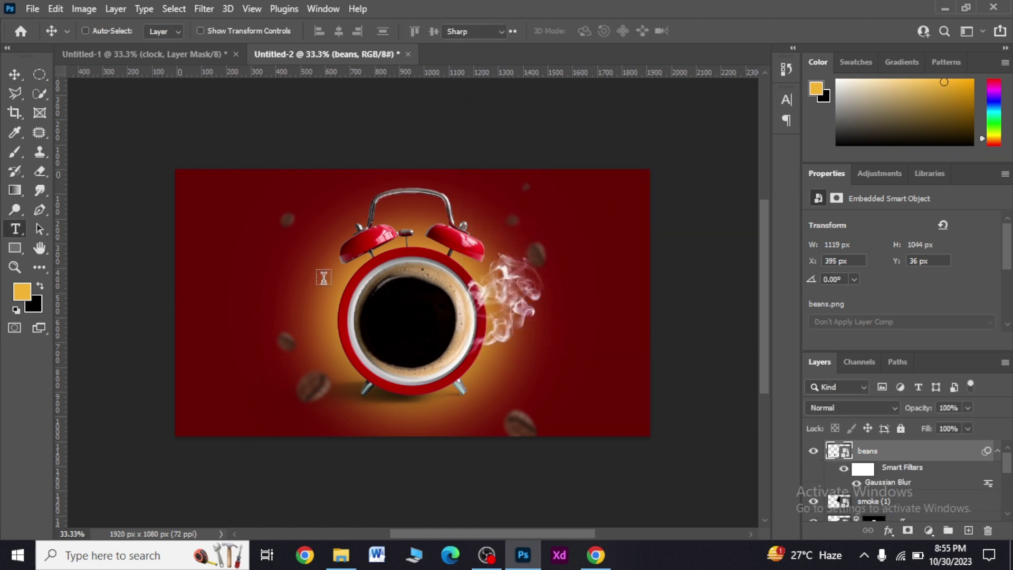
- Start an upper-left text box with white ffffff colour, checking the reference design
{"action": "left_click", "coordinate": [201, 242]}
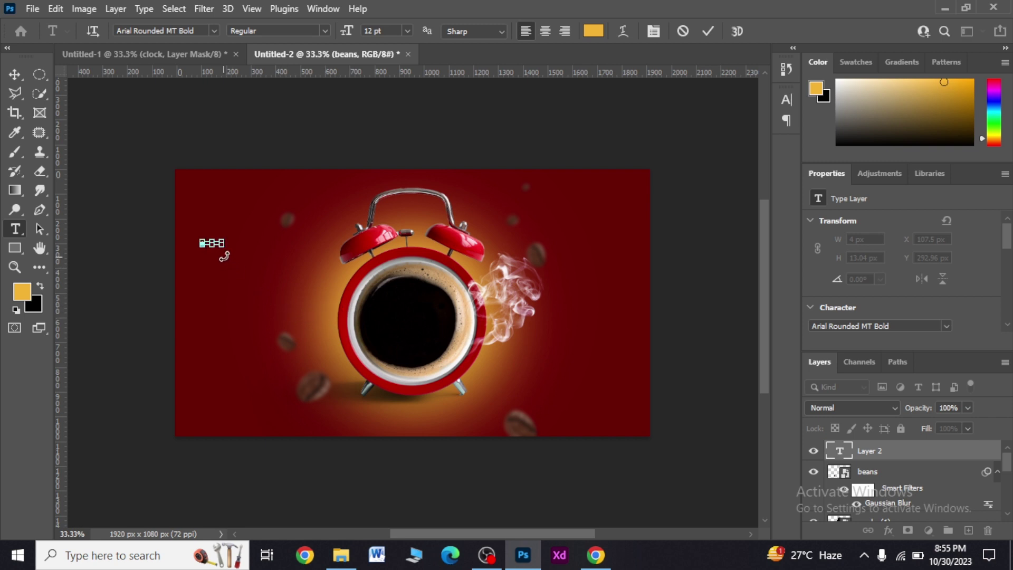
{"action": "left_click_drag", "start_coordinate": [227, 247], "coordinate": [274, 278]}
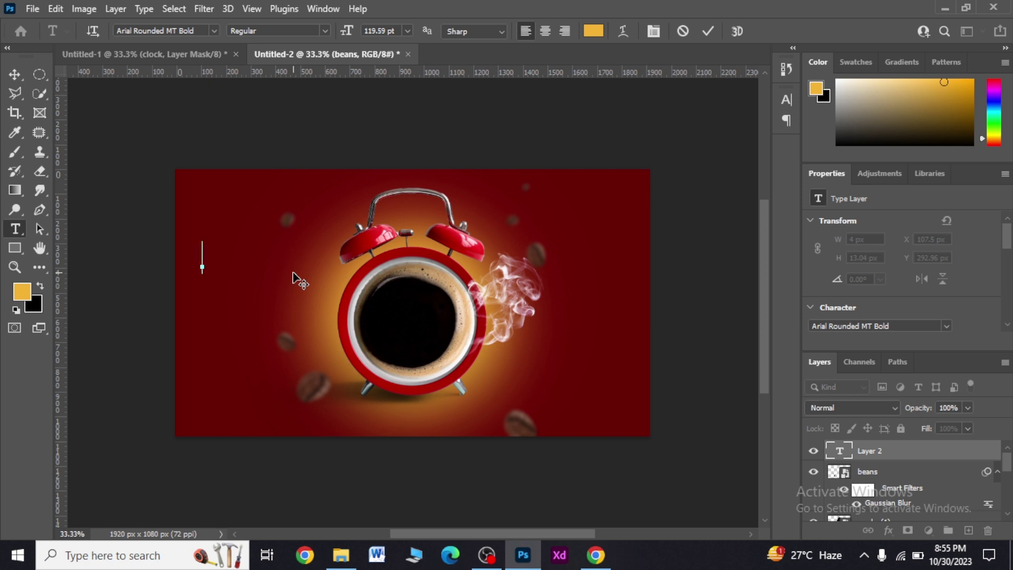
{"action": "type", "text": "N"}
{"action": "type", "text": "ffffff"}
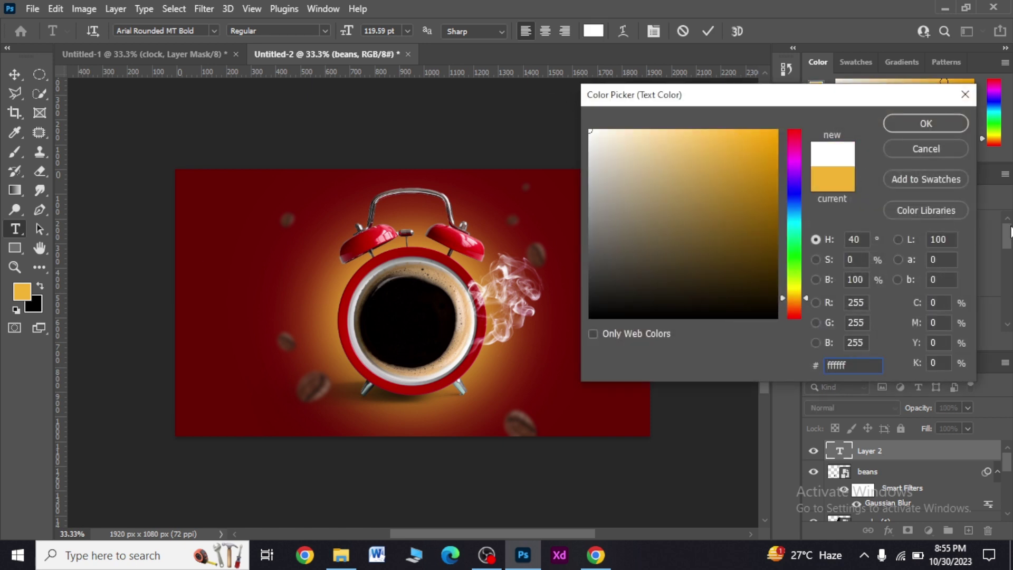
{"action": "left_click", "coordinate": [922, 126]}
{"action": "left_click", "coordinate": [204, 53]}
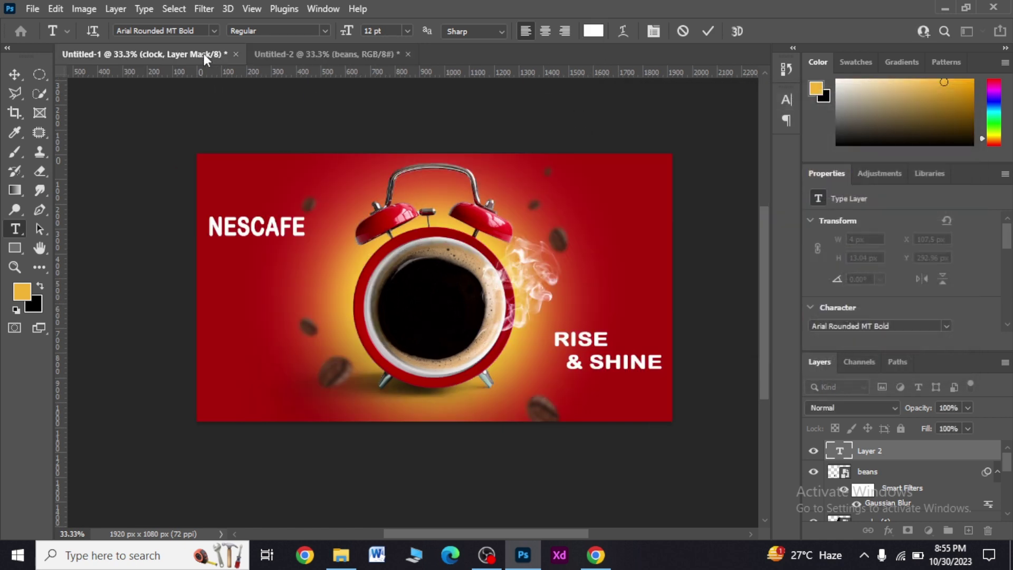
{"action": "left_click", "coordinate": [357, 53]}
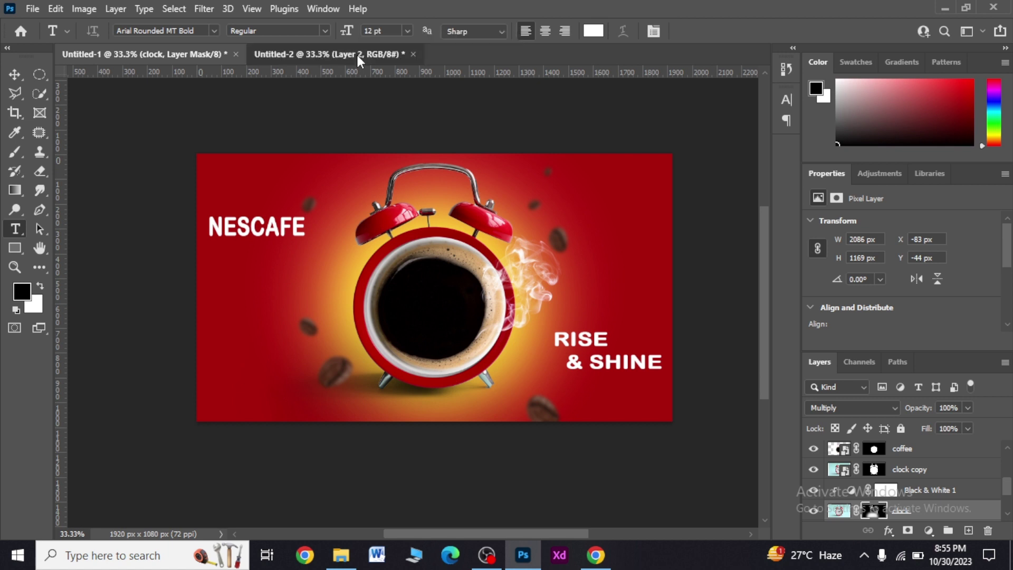
{"action": "left_click", "coordinate": [201, 233]}
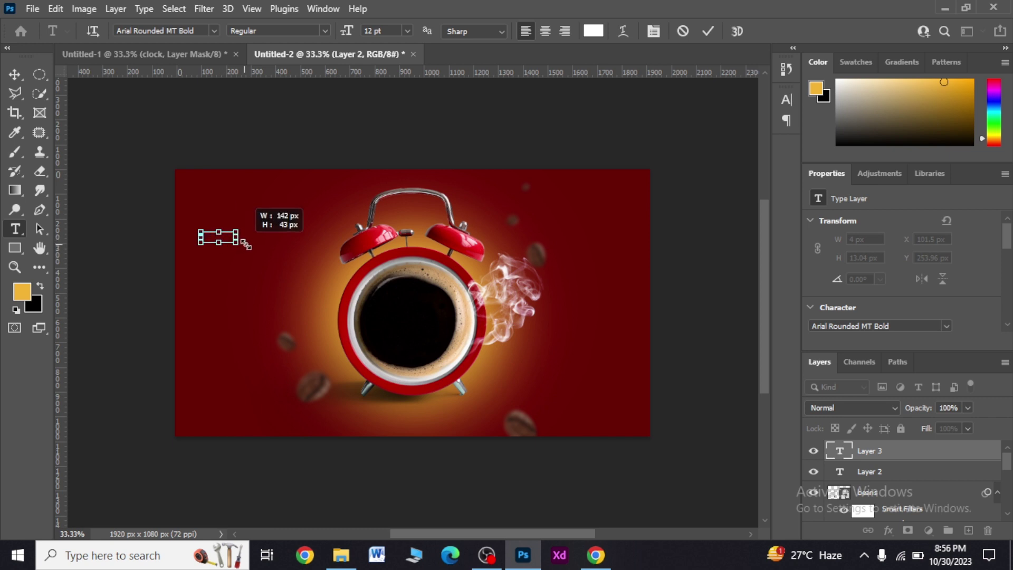
- Scale the NESCAFE text up to headline size and nudge it slightly up-left
{"action": "left_click_drag", "start_coordinate": [227, 236], "coordinate": [261, 256]}
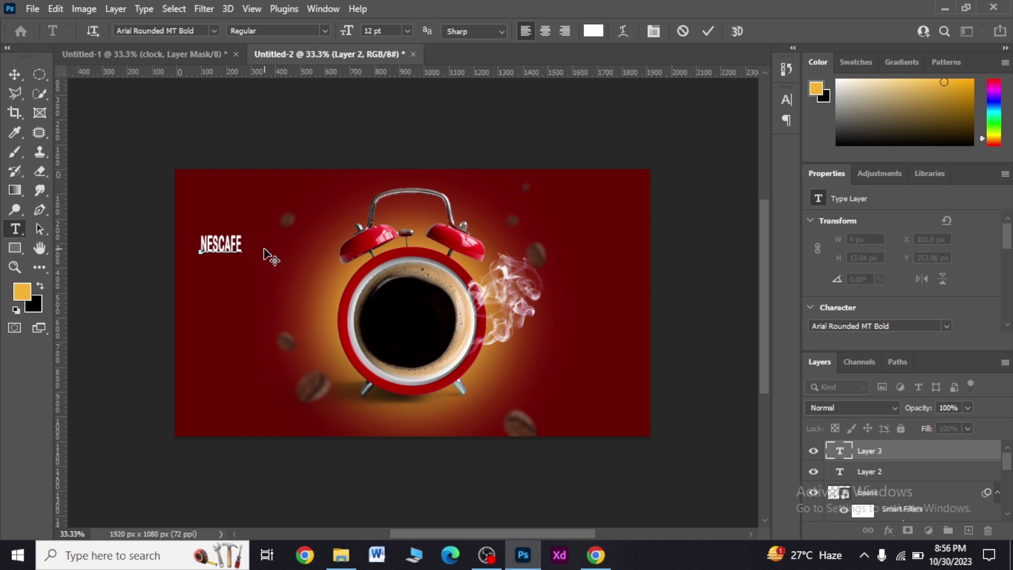
{"action": "left_click", "coordinate": [221, 245]}
{"action": "left_click_drag", "start_coordinate": [241, 258], "coordinate": [318, 273]}
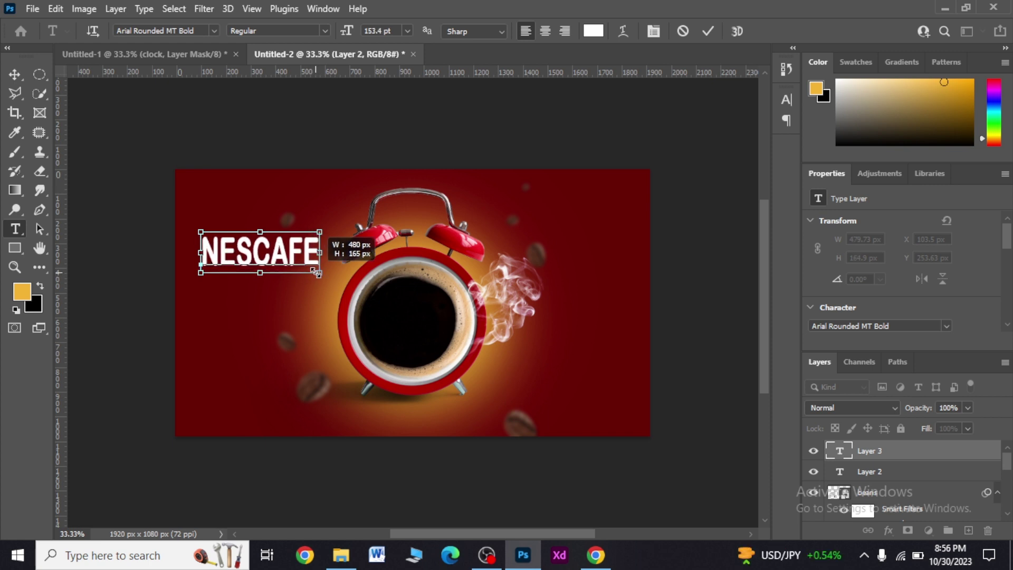
{"action": "left_click", "coordinate": [15, 74]}
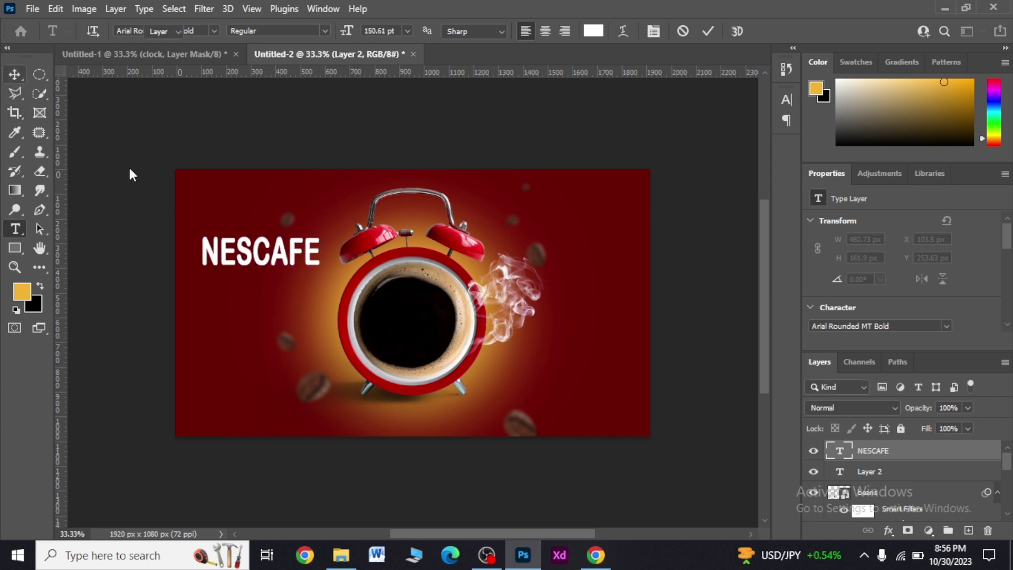
{"action": "left_click_drag", "start_coordinate": [215, 247], "coordinate": [212, 252]}
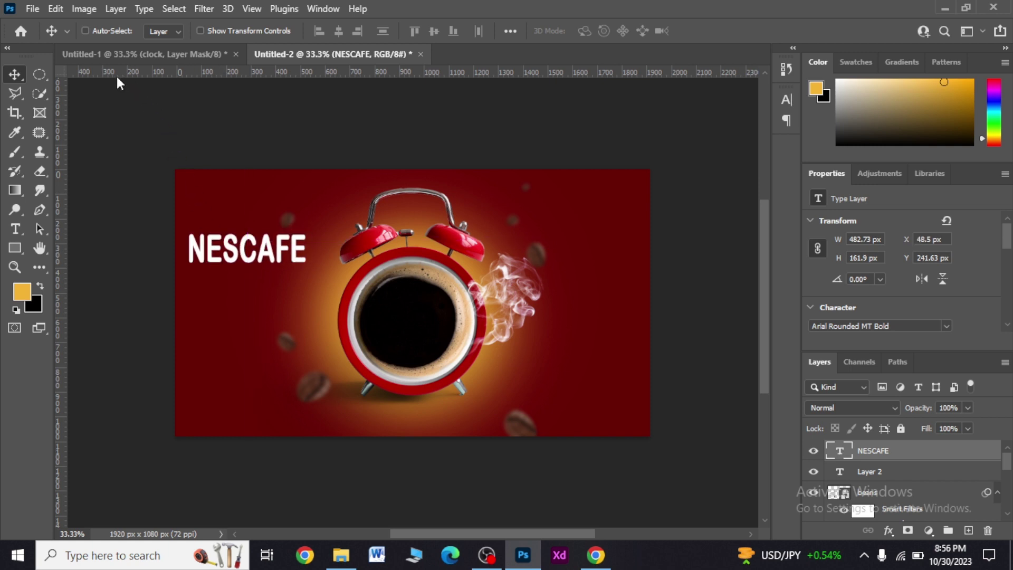
{"action": "left_click", "coordinate": [101, 46]}
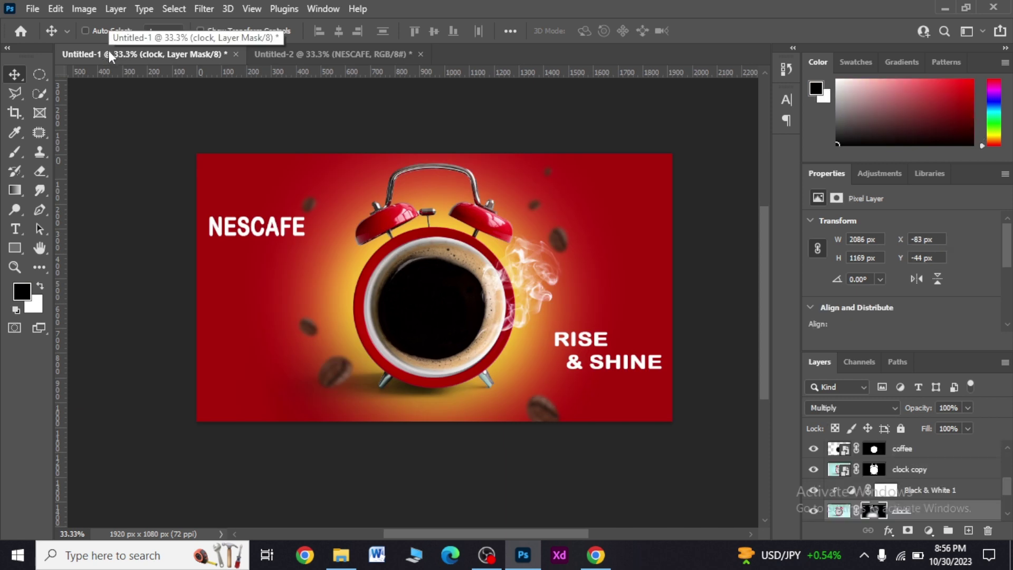
- Add large, widened white RISE text right of the clock, shifted slightly up-left
{"action": "left_click", "coordinate": [292, 58]}
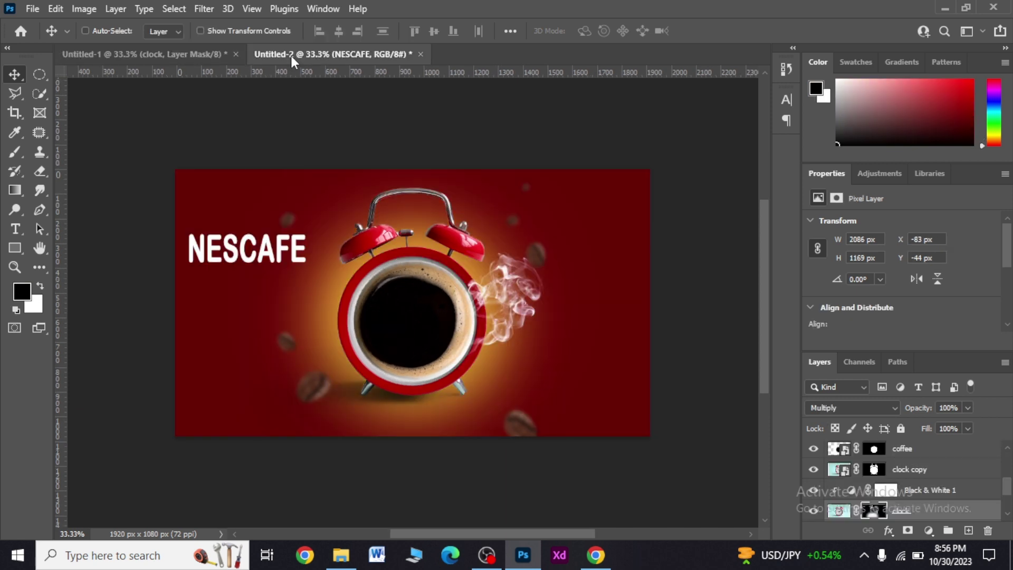
{"action": "left_click", "coordinate": [13, 228]}
{"action": "left_click", "coordinate": [547, 344]}
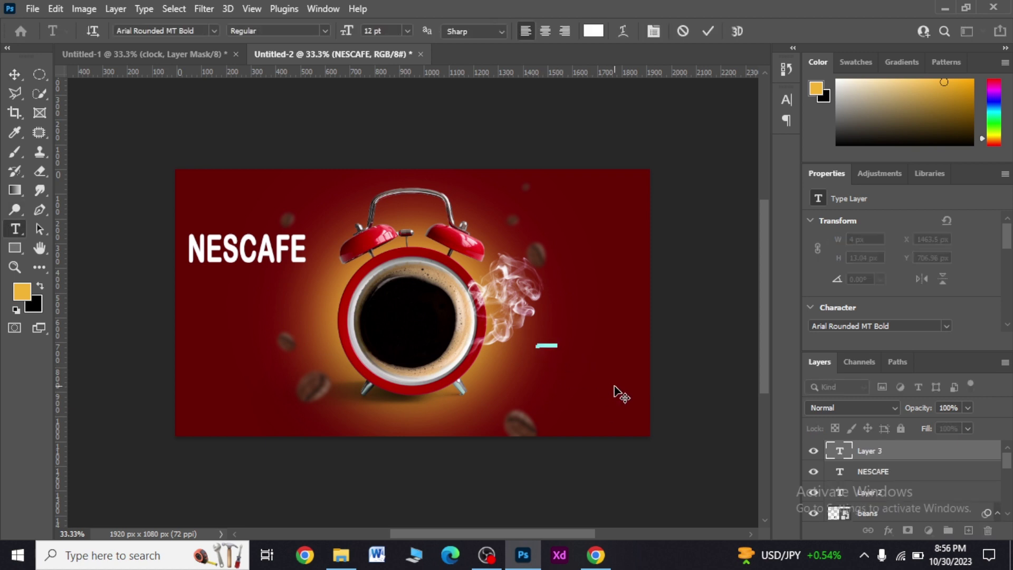
{"action": "key", "text": "ctrl+v"}
{"action": "left_click_drag", "start_coordinate": [563, 351], "coordinate": [612, 369]}
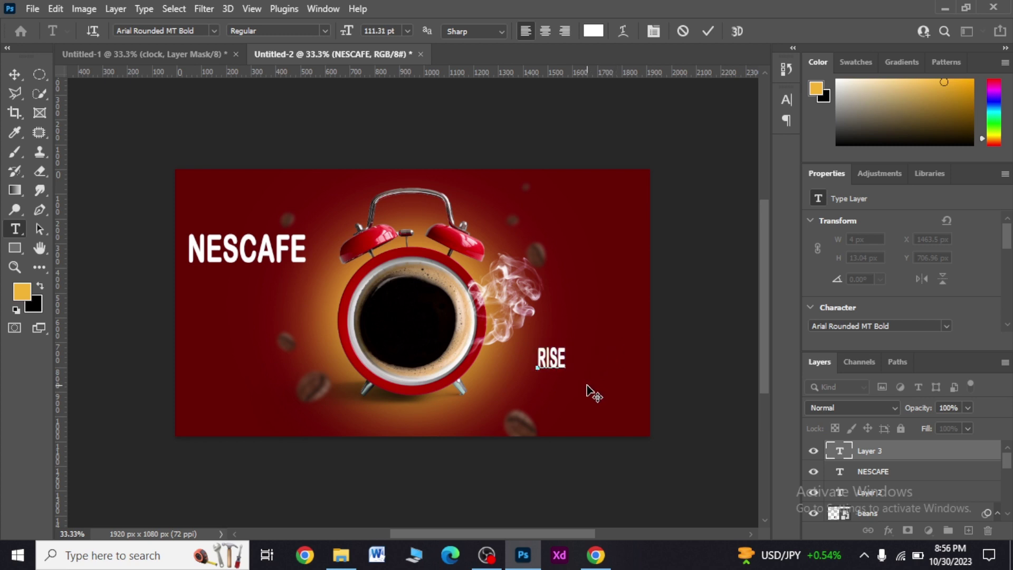
{"action": "key", "text": "ctrl"}
{"action": "left_click_drag", "start_coordinate": [568, 378], "coordinate": [611, 378]}
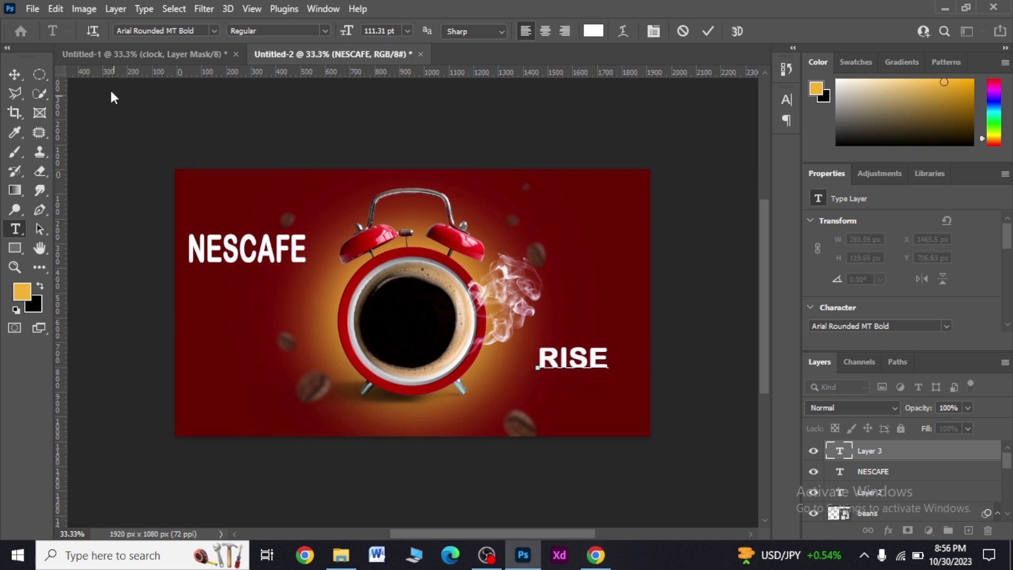
{"action": "left_click", "coordinate": [9, 75]}
{"action": "left_click_drag", "start_coordinate": [586, 358], "coordinate": [576, 349]}
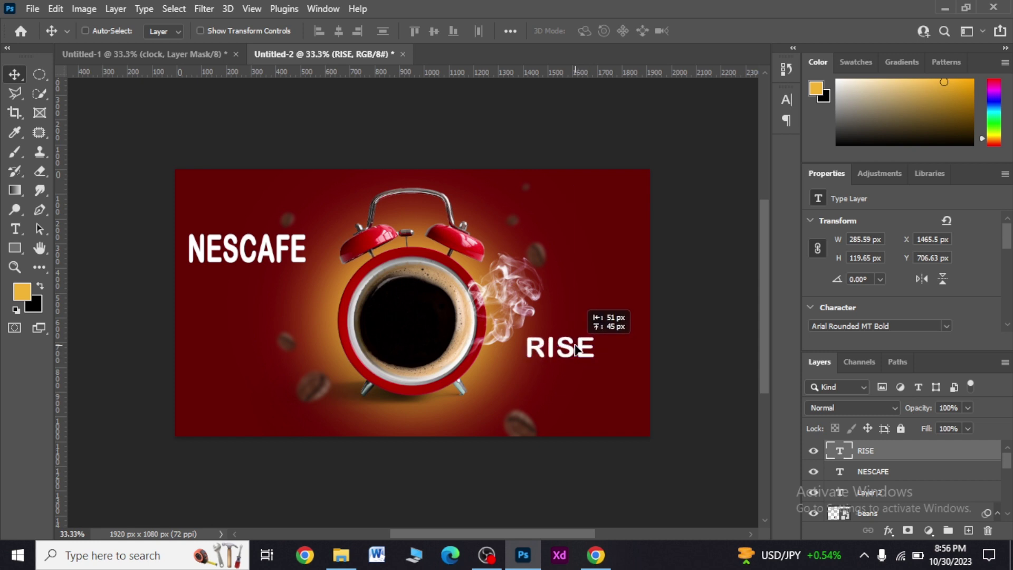
- Type large '& SHINE' text and position it directly beneath RISE
{"action": "left_click", "coordinate": [15, 229]}
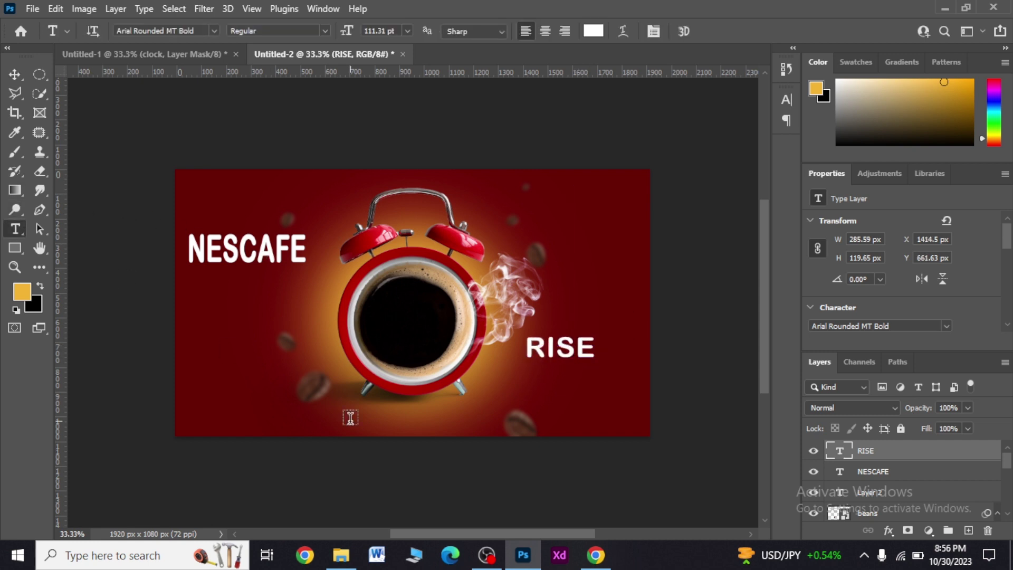
{"action": "left_click", "coordinate": [523, 402]}
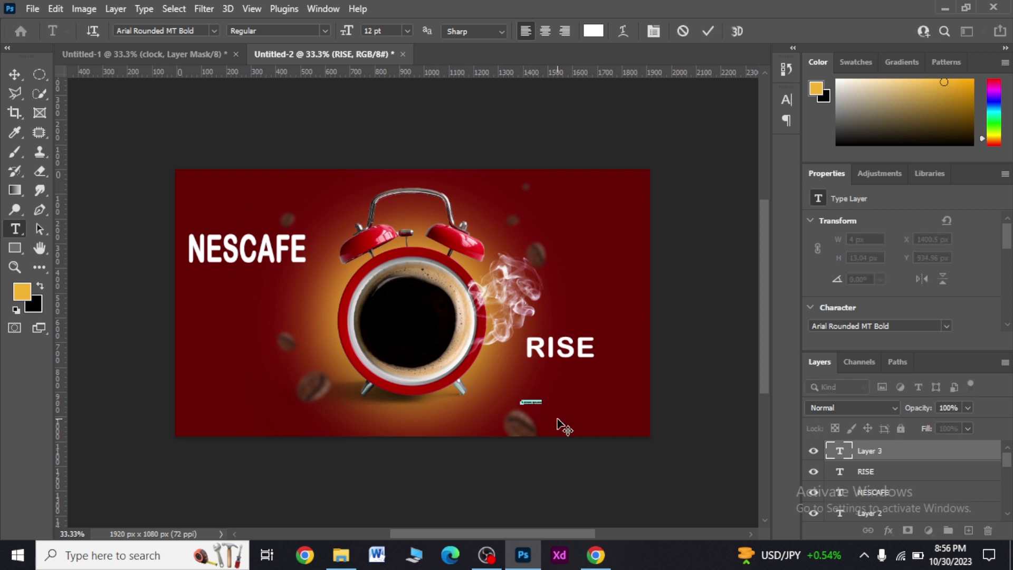
{"action": "key", "text": "BackSpace"}
{"action": "left_click_drag", "start_coordinate": [546, 406], "coordinate": [607, 432]}
{"action": "type", "text": "&"}
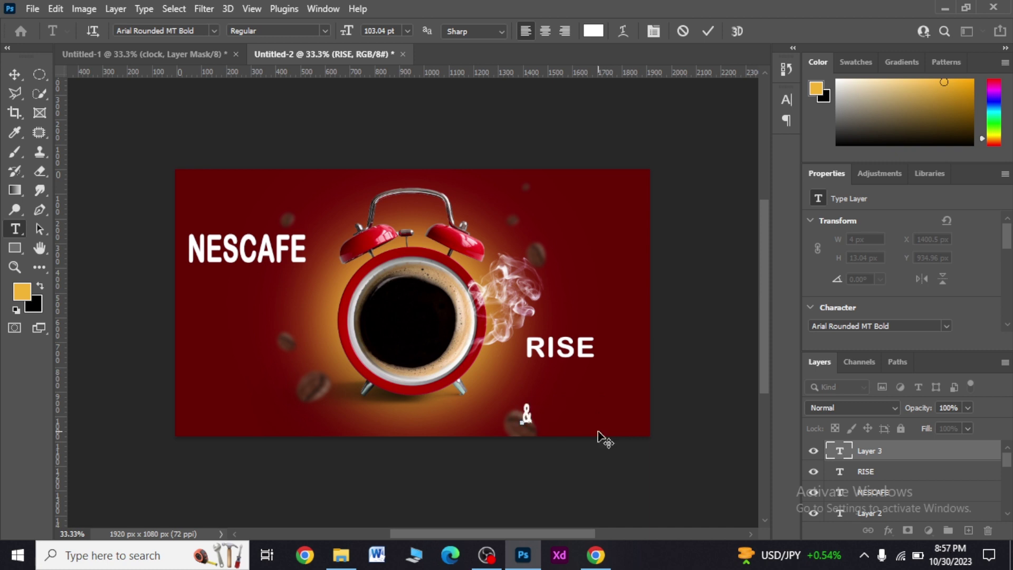
{"action": "type", "text": " SH"}
{"action": "type", "text": "INE"}
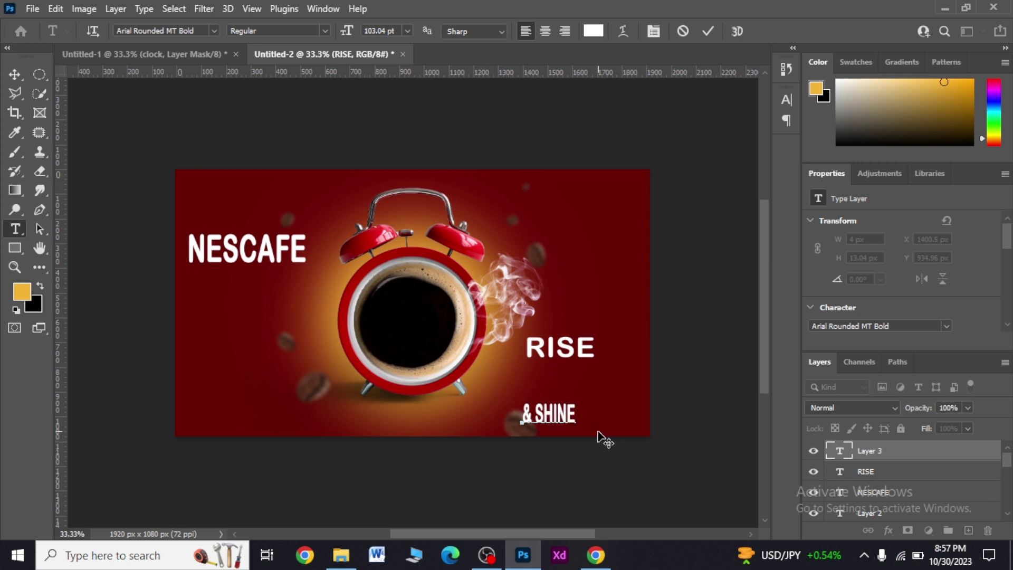
{"action": "left_click_drag", "start_coordinate": [582, 431], "coordinate": [608, 435]}
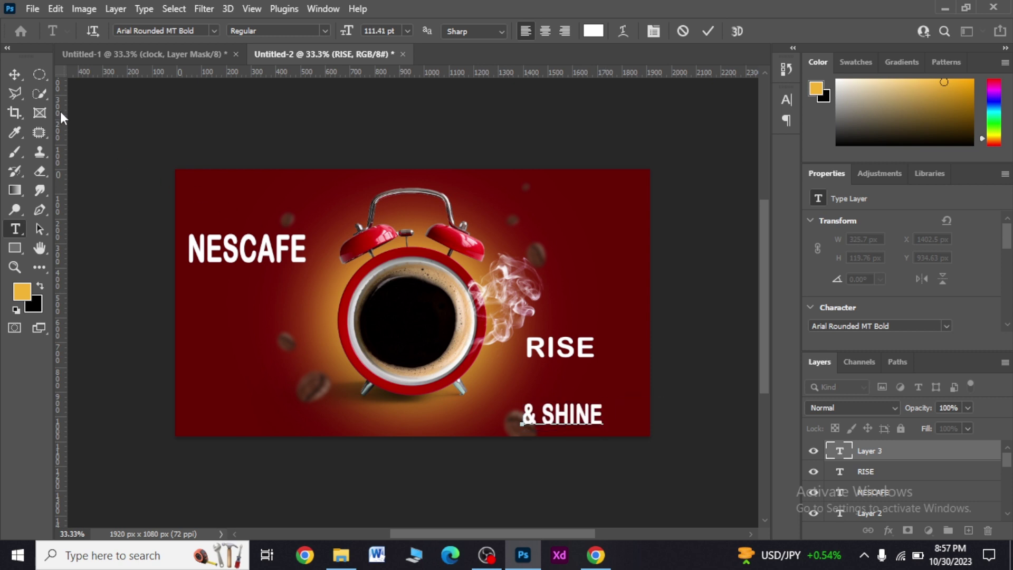
{"action": "left_click", "coordinate": [15, 74]}
{"action": "left_click_drag", "start_coordinate": [571, 420], "coordinate": [588, 378]}
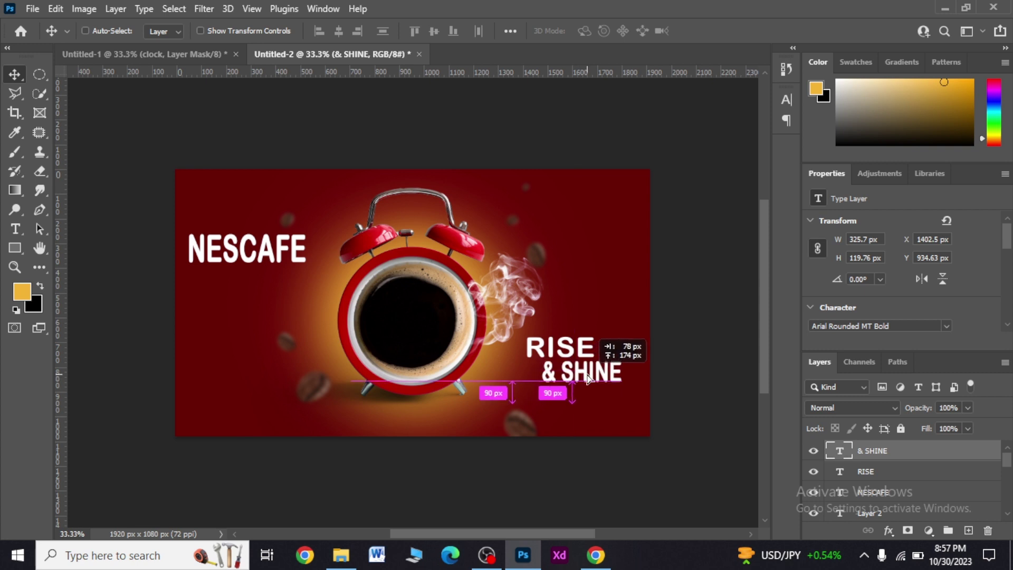
{"action": "left_click_drag", "start_coordinate": [589, 378], "coordinate": [587, 379]}
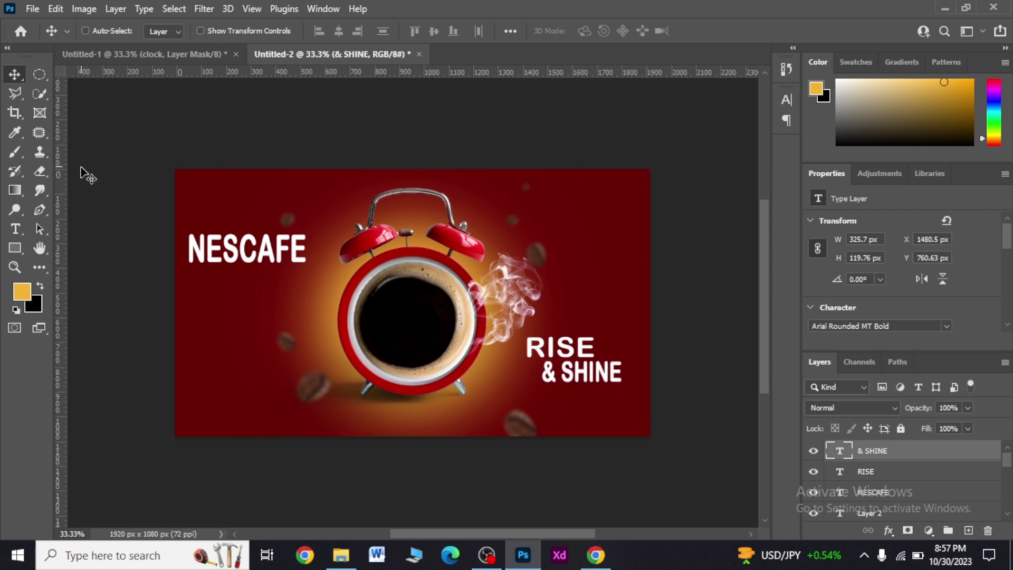